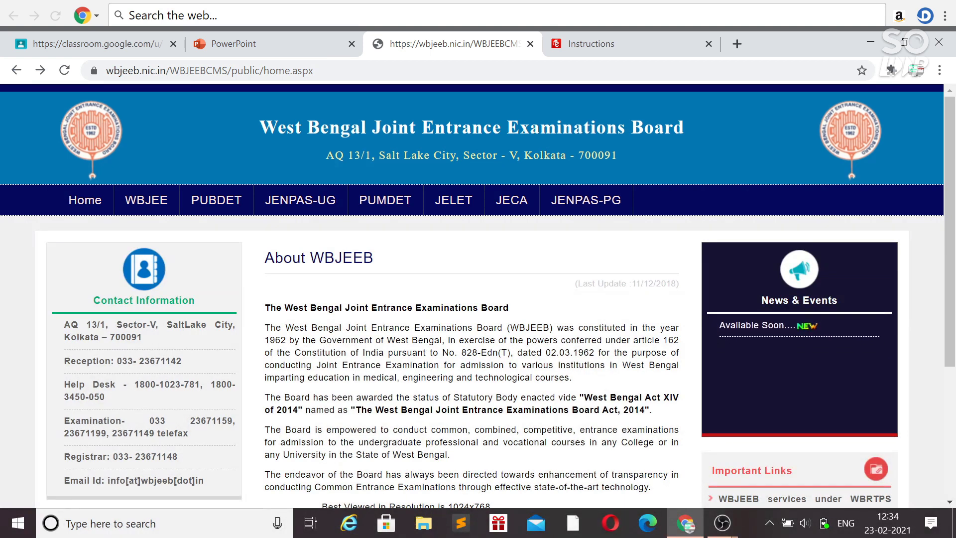
- Go to the WBJEE section of the board's site, open the WBJEE 2021 registration form and start a new registration
{"action": "scroll", "coordinate": [478, 296], "scroll_direction": "down", "scroll_amount": 3}
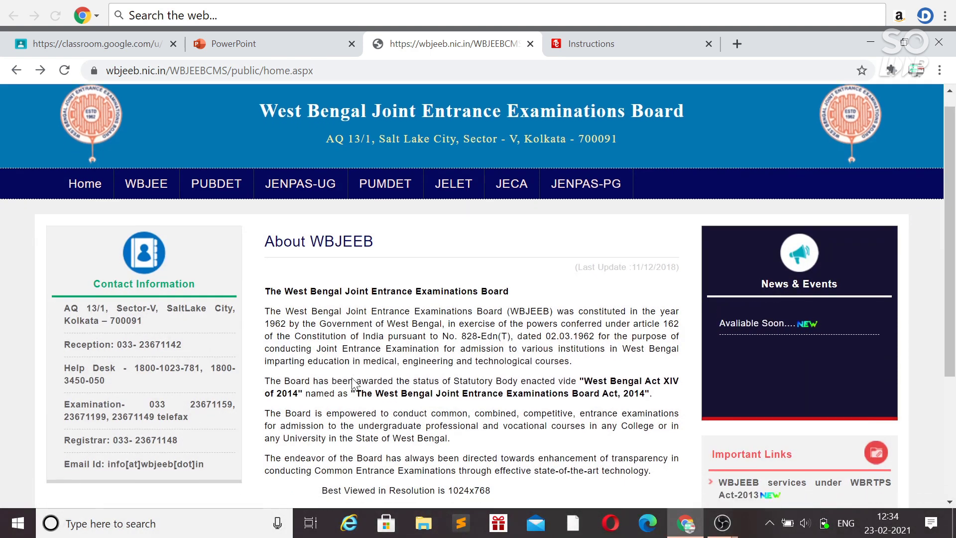
{"action": "scroll", "coordinate": [478, 295], "scroll_direction": "up", "scroll_amount": 3}
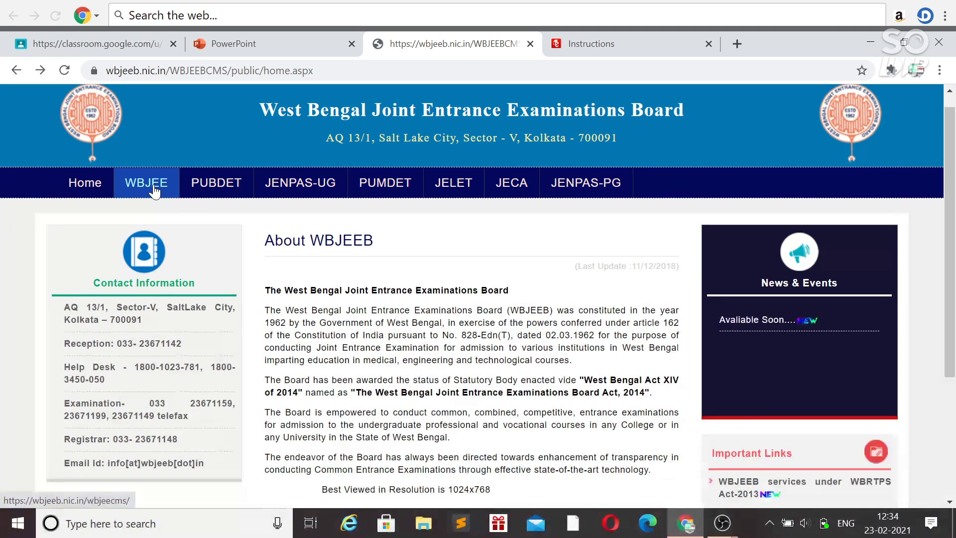
{"action": "left_click", "coordinate": [154, 191]}
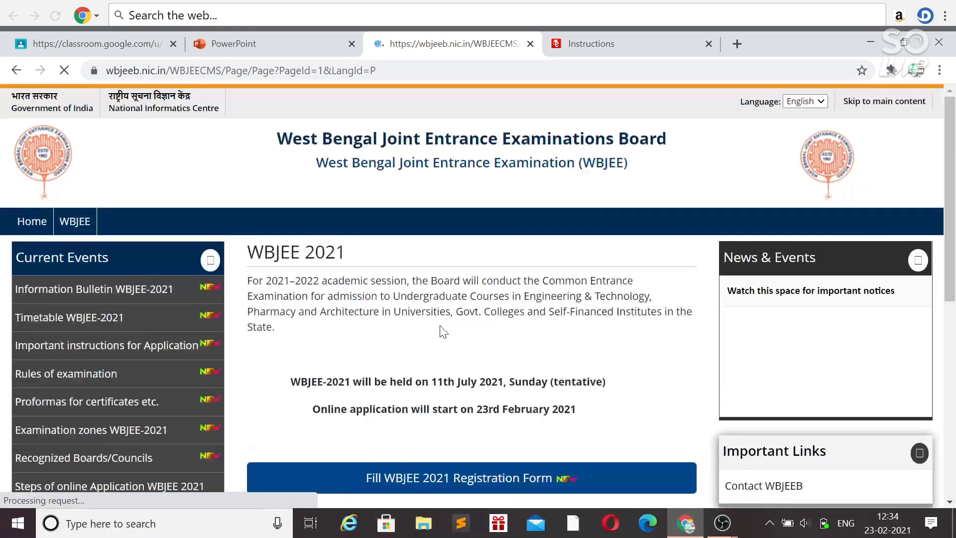
{"action": "scroll", "coordinate": [441, 330], "scroll_direction": "down", "scroll_amount": 2}
{"action": "scroll", "coordinate": [440, 328], "scroll_direction": "down", "scroll_amount": 1}
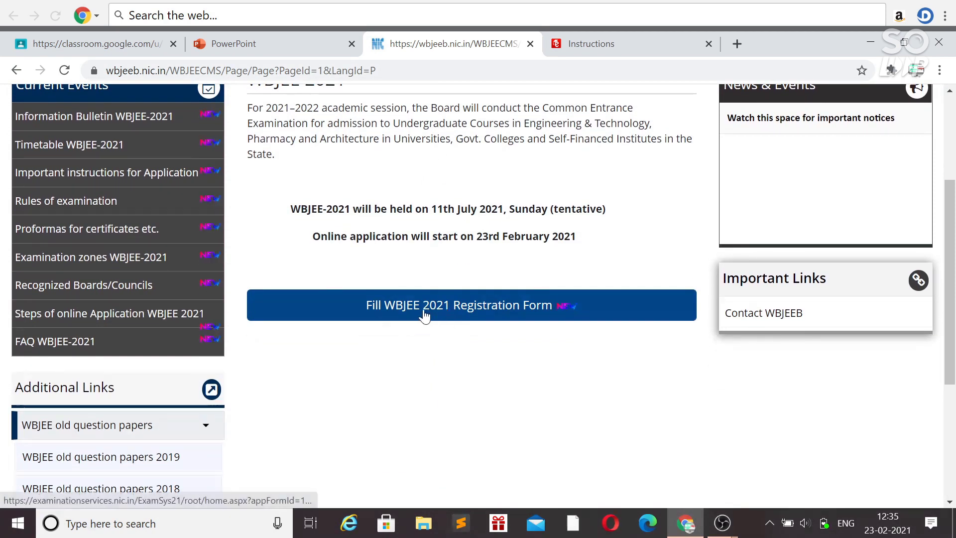
{"action": "left_click", "coordinate": [462, 318]}
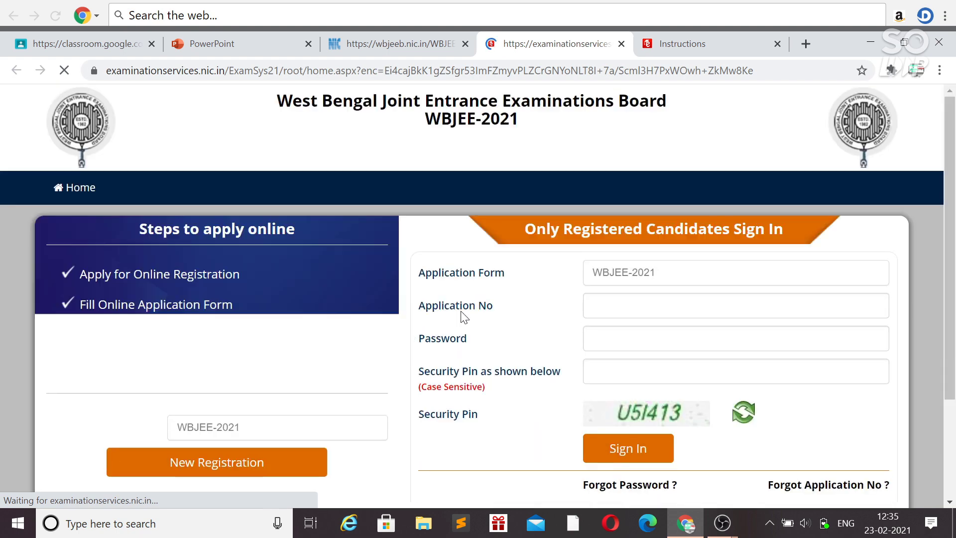
{"action": "scroll", "coordinate": [464, 317], "scroll_direction": "down", "scroll_amount": 2}
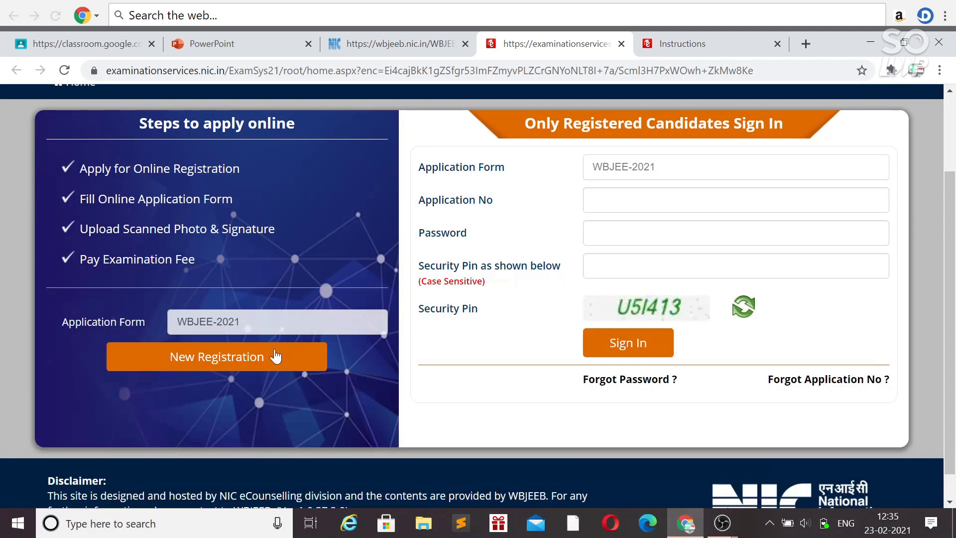
{"action": "left_click", "coordinate": [235, 363]}
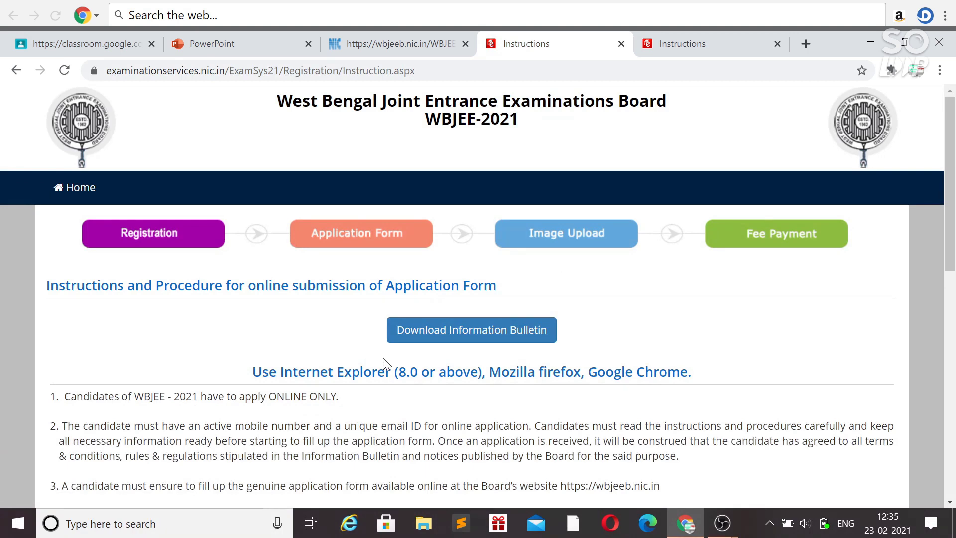
- Read the application instructions, accept the declaration about the Information Bulletin and proceed to the registration form
{"action": "scroll", "coordinate": [379, 356], "scroll_direction": "down", "scroll_amount": 1}
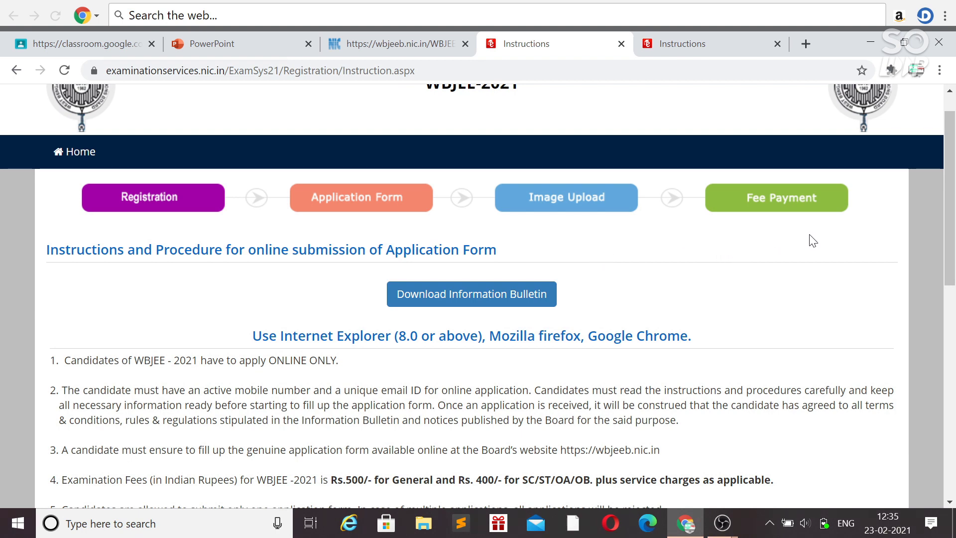
{"action": "scroll", "coordinate": [810, 236], "scroll_direction": "down", "scroll_amount": 3}
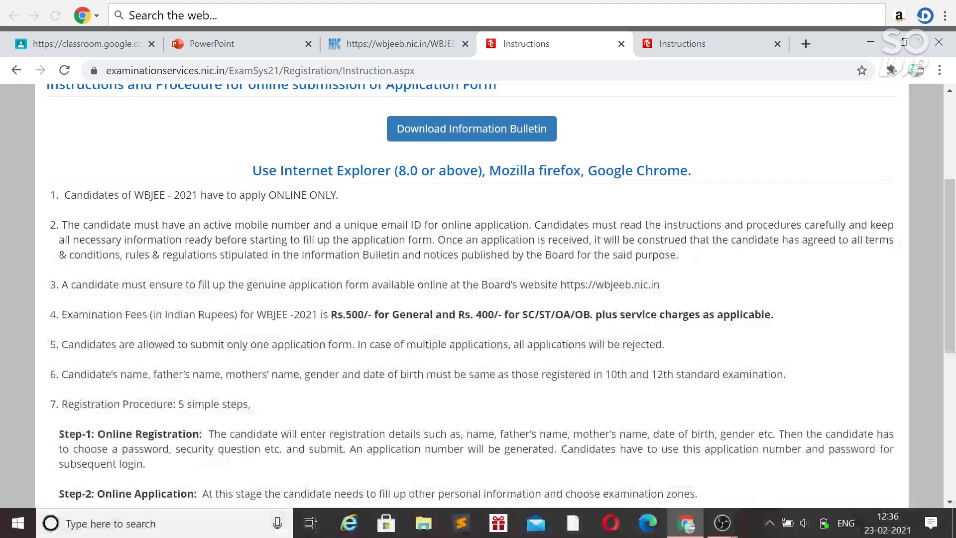
{"action": "scroll", "coordinate": [478, 299], "scroll_direction": "down", "scroll_amount": 2}
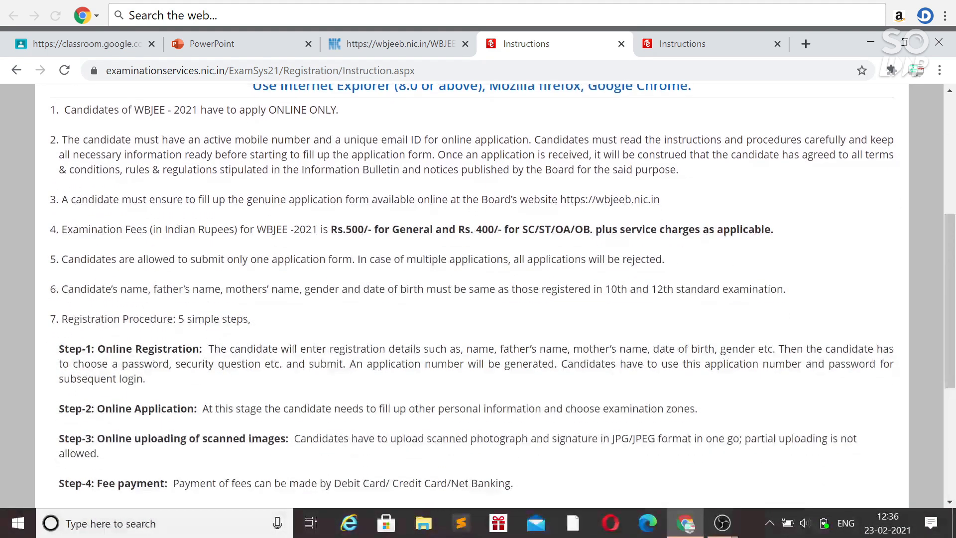
{"action": "scroll", "coordinate": [478, 296], "scroll_direction": "down", "scroll_amount": 4}
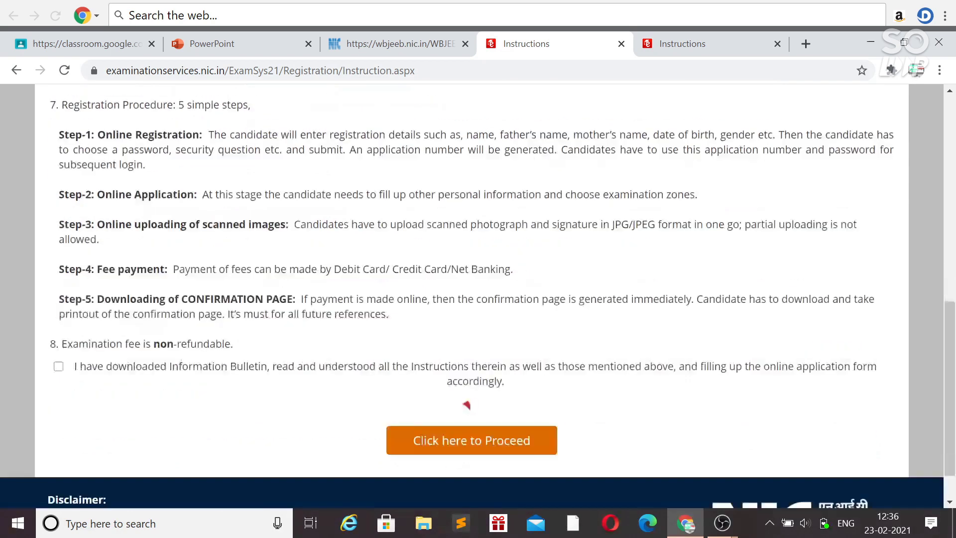
{"action": "left_click", "coordinate": [59, 366]}
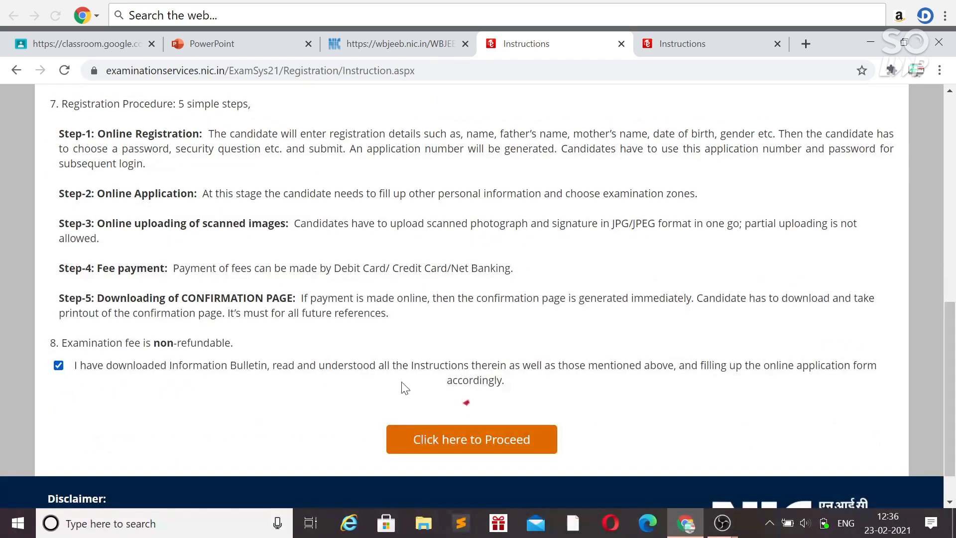
{"action": "left_click", "coordinate": [448, 449]}
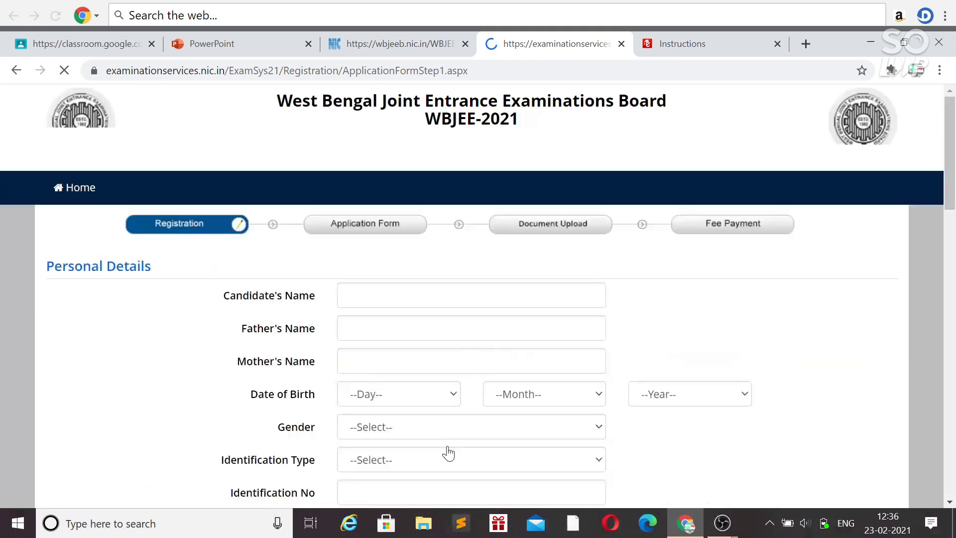
- Examine the blank registration form's personal details, present and permanent address, password and security pin sections
{"action": "scroll", "coordinate": [448, 454], "scroll_direction": "down", "scroll_amount": 2}
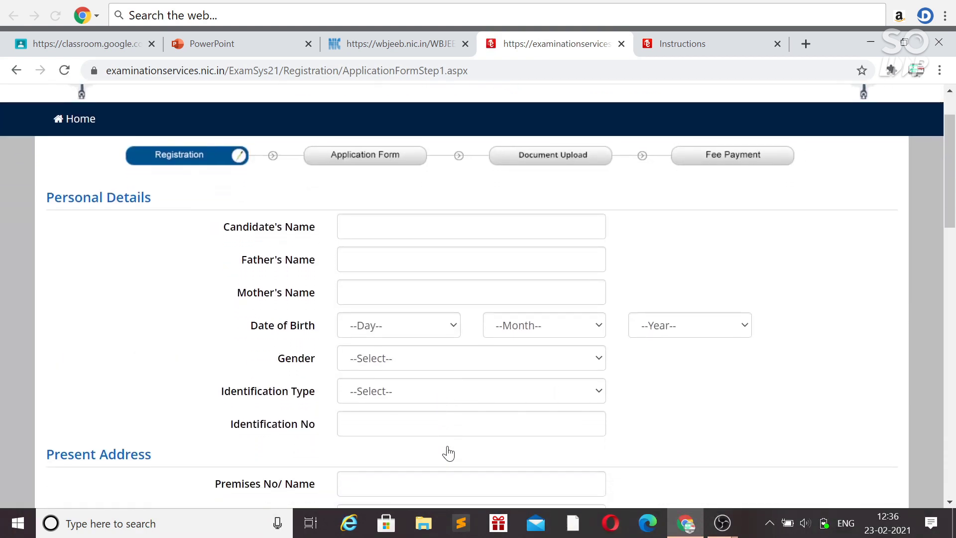
{"action": "scroll", "coordinate": [448, 452], "scroll_direction": "down", "scroll_amount": 1}
{"action": "scroll", "coordinate": [448, 452], "scroll_direction": "up", "scroll_amount": 1}
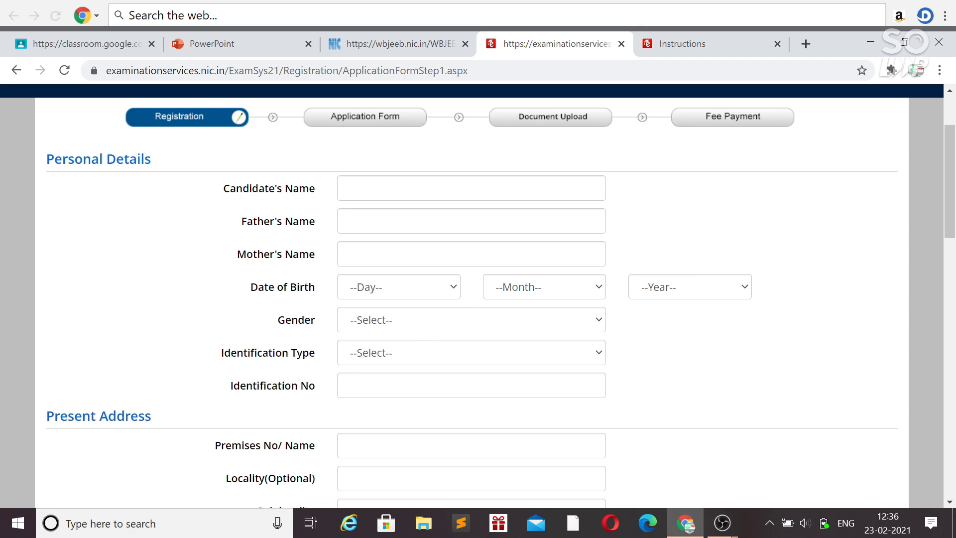
{"action": "scroll", "coordinate": [478, 296], "scroll_direction": "down", "scroll_amount": 5}
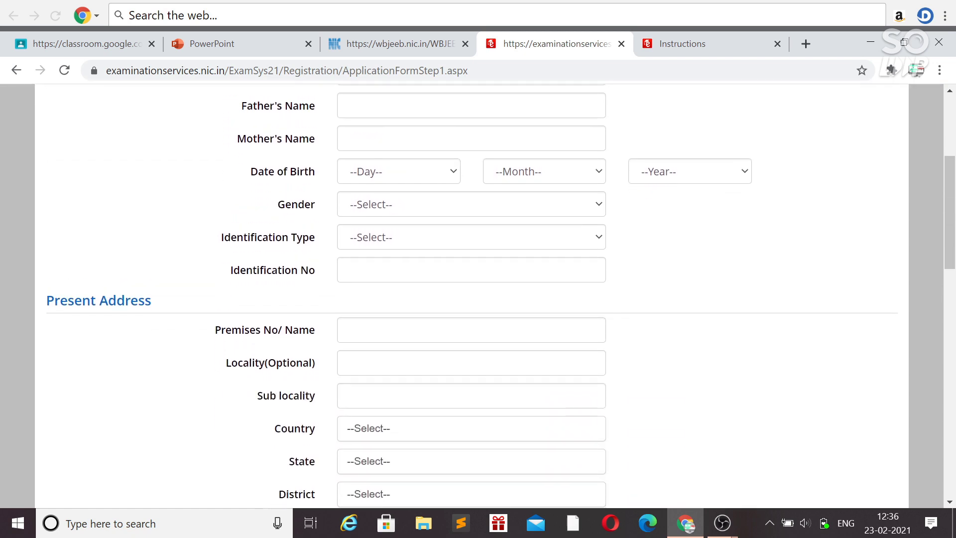
{"action": "scroll", "coordinate": [380, 252], "scroll_direction": "down", "scroll_amount": 5}
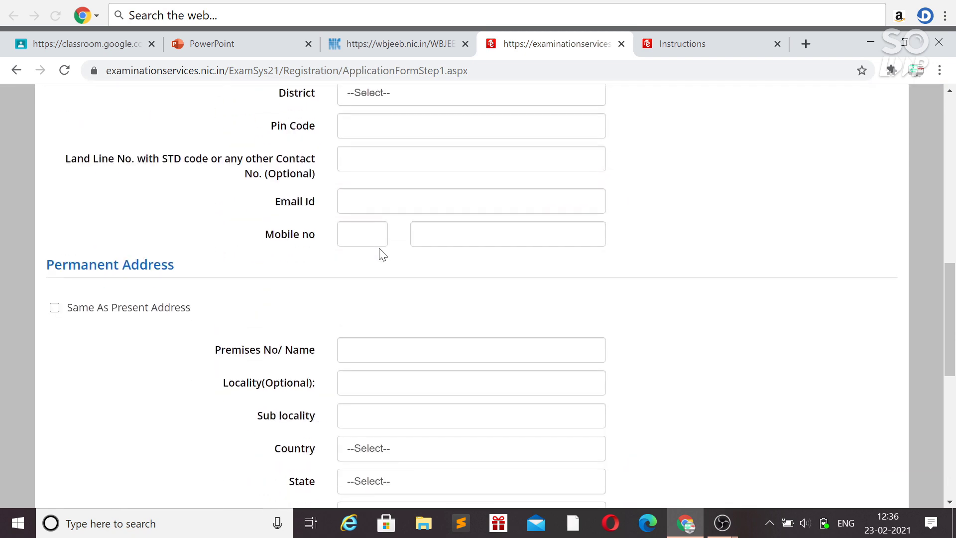
{"action": "scroll", "coordinate": [380, 252], "scroll_direction": "down", "scroll_amount": 6}
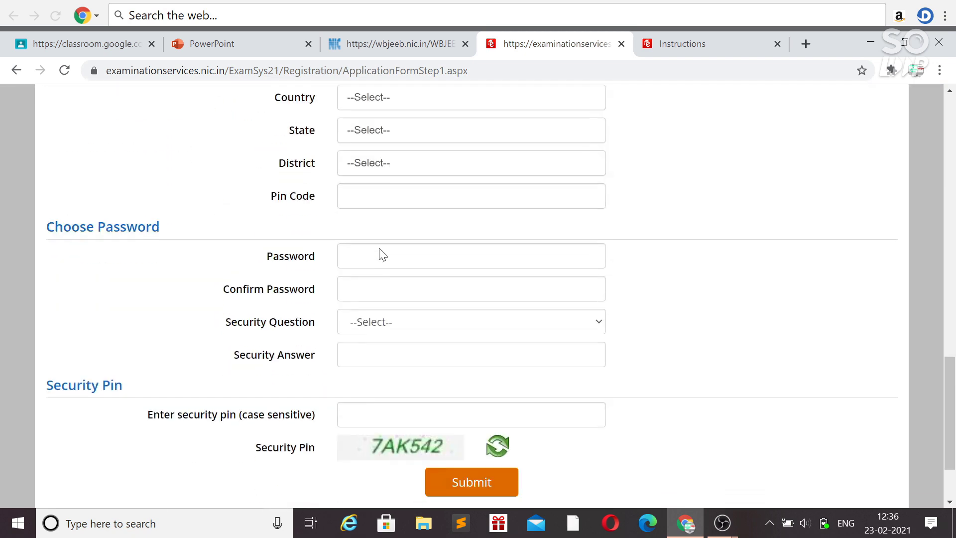
{"action": "scroll", "coordinate": [380, 252], "scroll_direction": "down", "scroll_amount": 2}
{"action": "scroll", "coordinate": [380, 252], "scroll_direction": "up", "scroll_amount": 4}
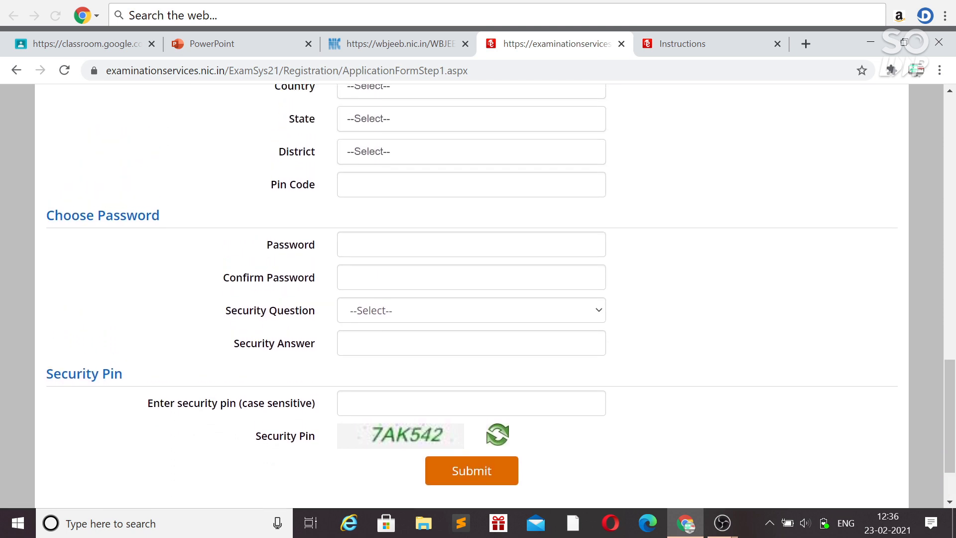
{"action": "scroll", "coordinate": [380, 253], "scroll_direction": "up", "scroll_amount": 1}
{"action": "scroll", "coordinate": [380, 252], "scroll_direction": "up", "scroll_amount": 8}
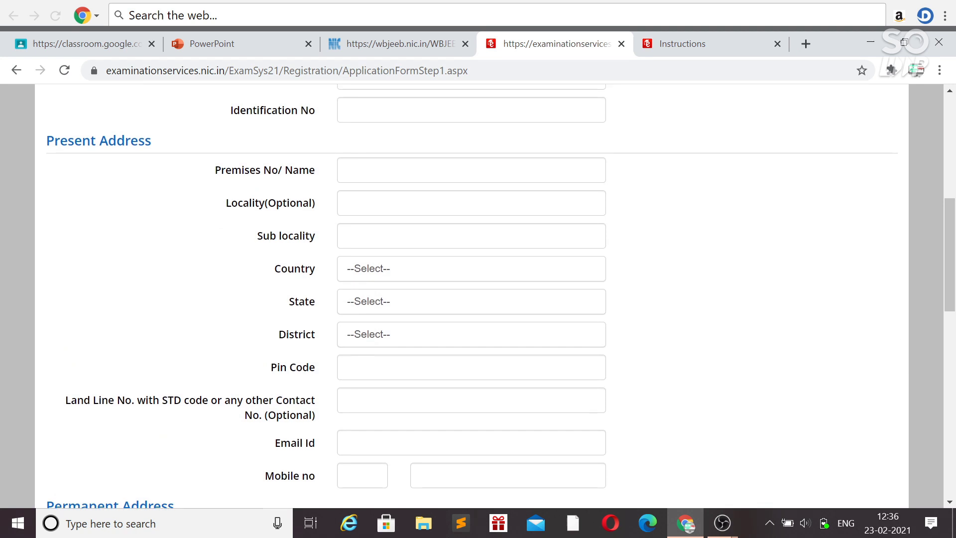
{"action": "scroll", "coordinate": [380, 251], "scroll_direction": "up", "scroll_amount": 3}
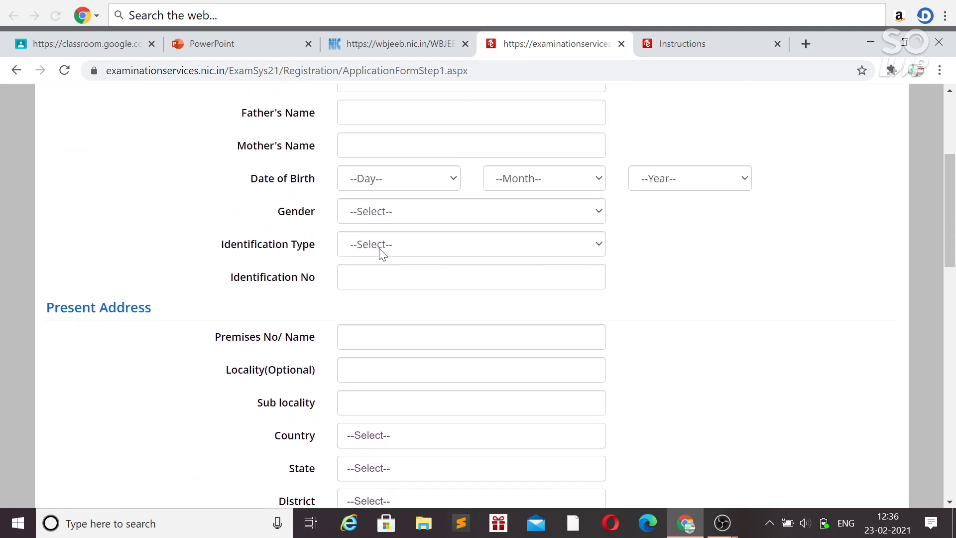
{"action": "scroll", "coordinate": [380, 251], "scroll_direction": "up", "scroll_amount": 2}
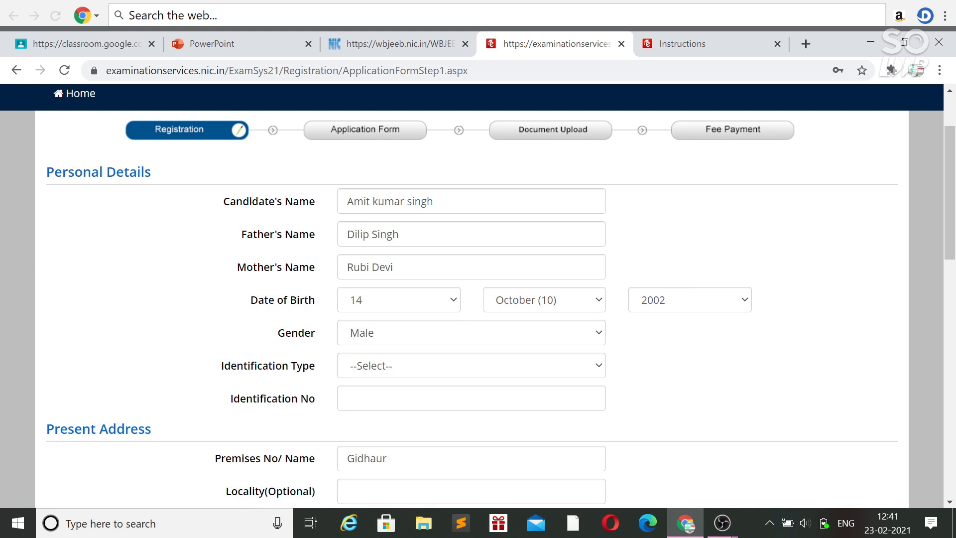
- Check the filled-in personal, address and password sections and submit the registration form for review
{"action": "scroll", "coordinate": [453, 279], "scroll_direction": "down", "scroll_amount": 2}
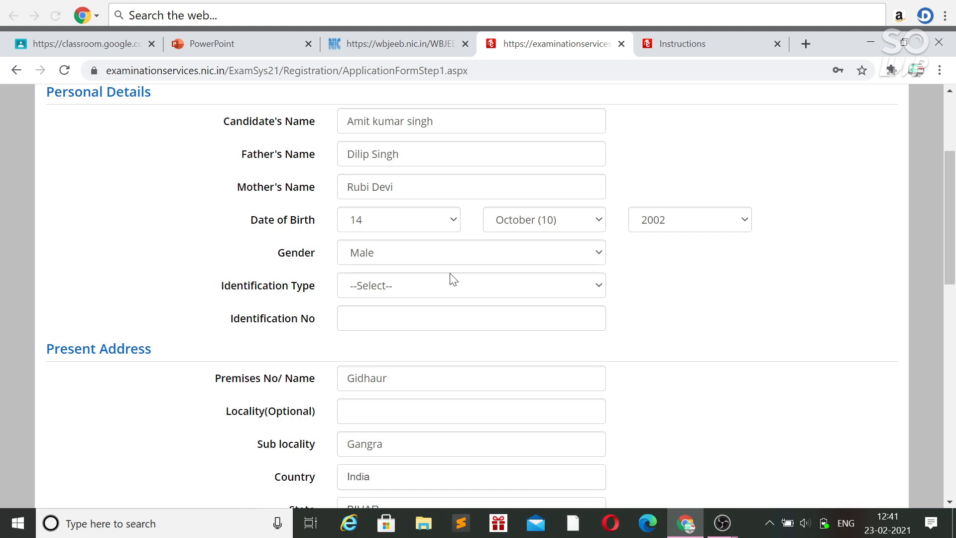
{"action": "scroll", "coordinate": [452, 278], "scroll_direction": "down", "scroll_amount": 1}
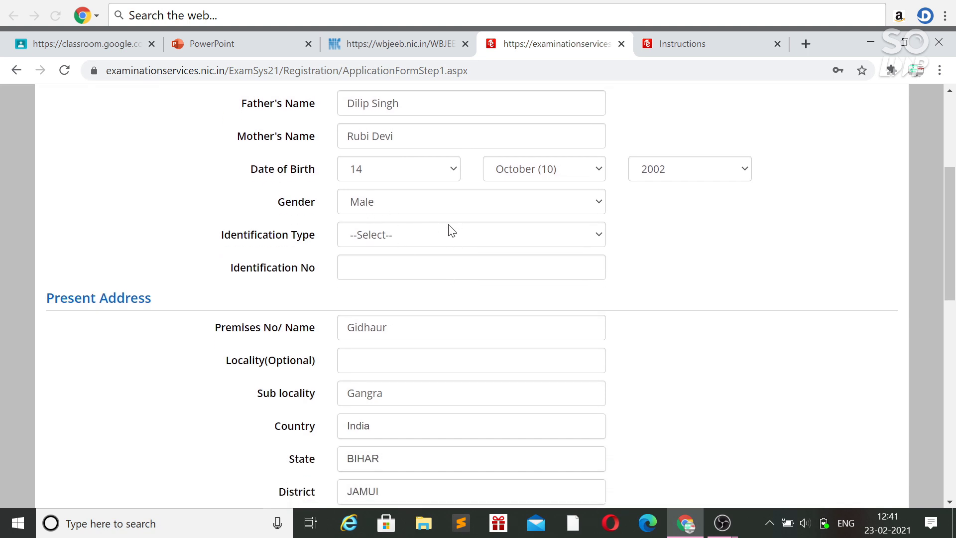
{"action": "scroll", "coordinate": [74, 239], "scroll_direction": "down", "scroll_amount": 9}
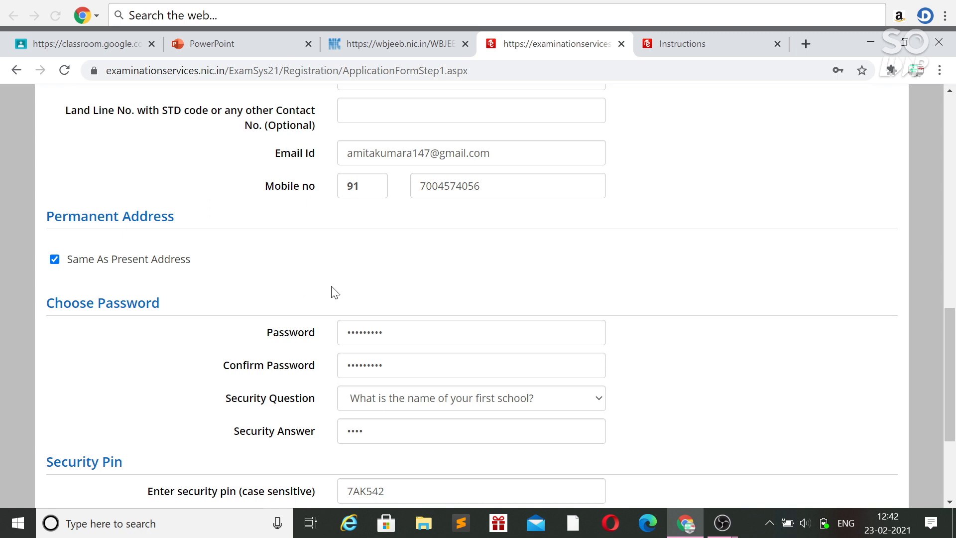
{"action": "scroll", "coordinate": [334, 292], "scroll_direction": "down", "scroll_amount": 2}
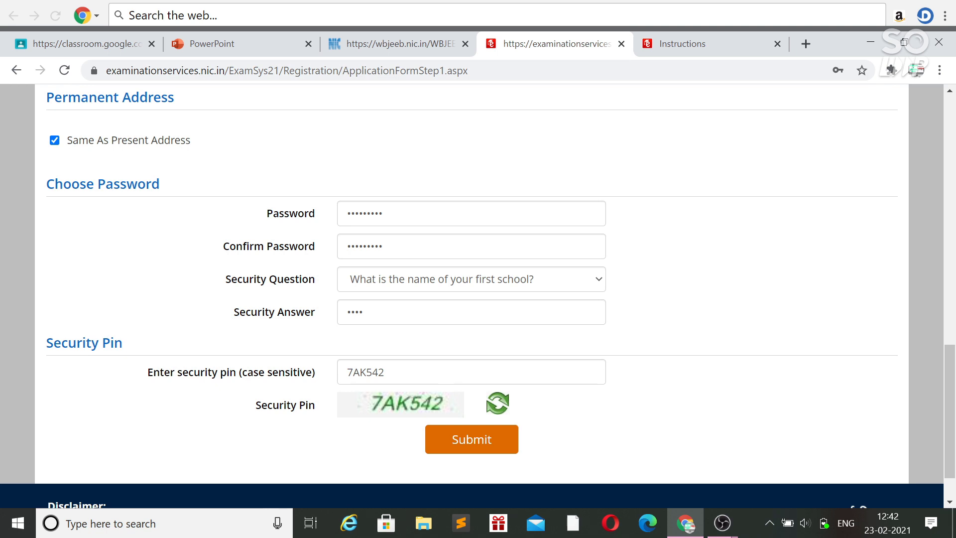
{"action": "scroll", "coordinate": [354, 243], "scroll_direction": "down", "scroll_amount": 1}
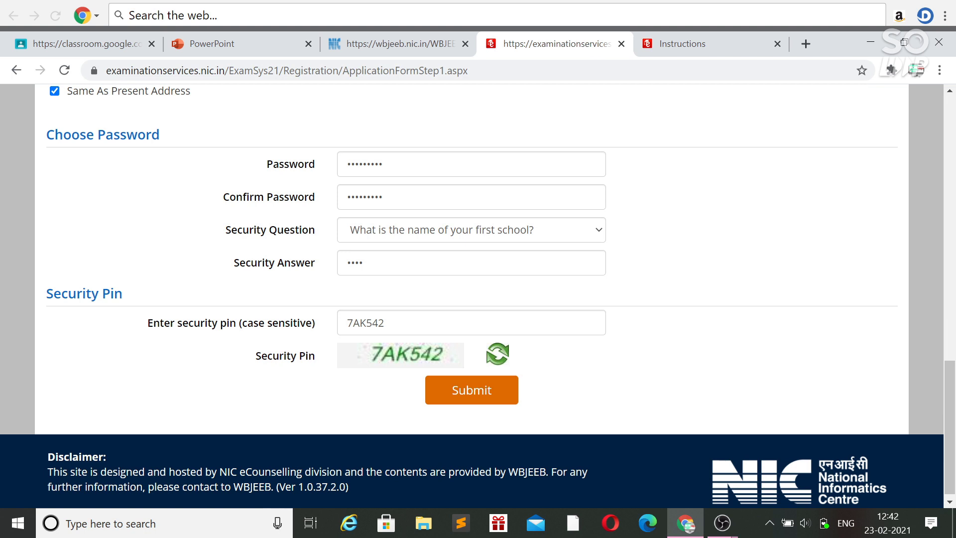
{"action": "scroll", "coordinate": [472, 296], "scroll_direction": "down", "scroll_amount": 1}
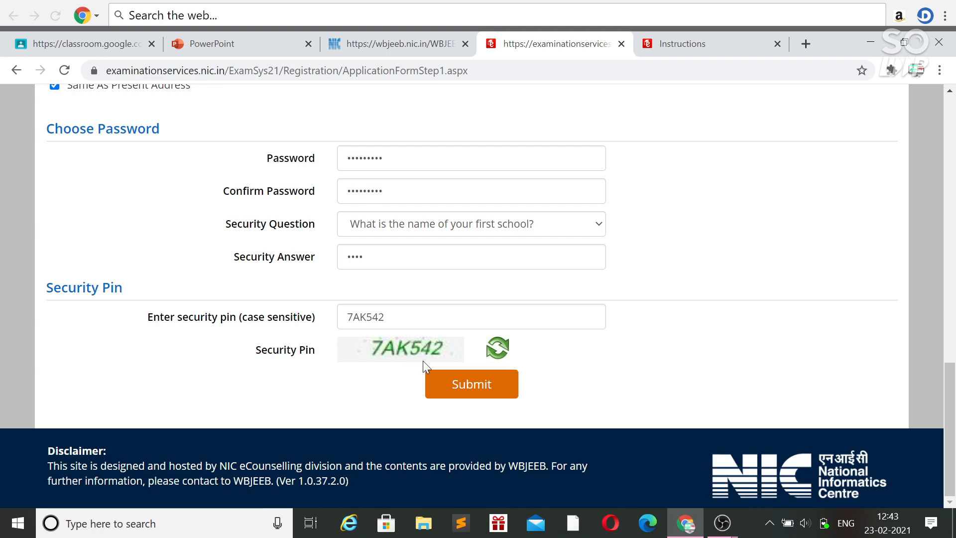
{"action": "left_click", "coordinate": [485, 385]}
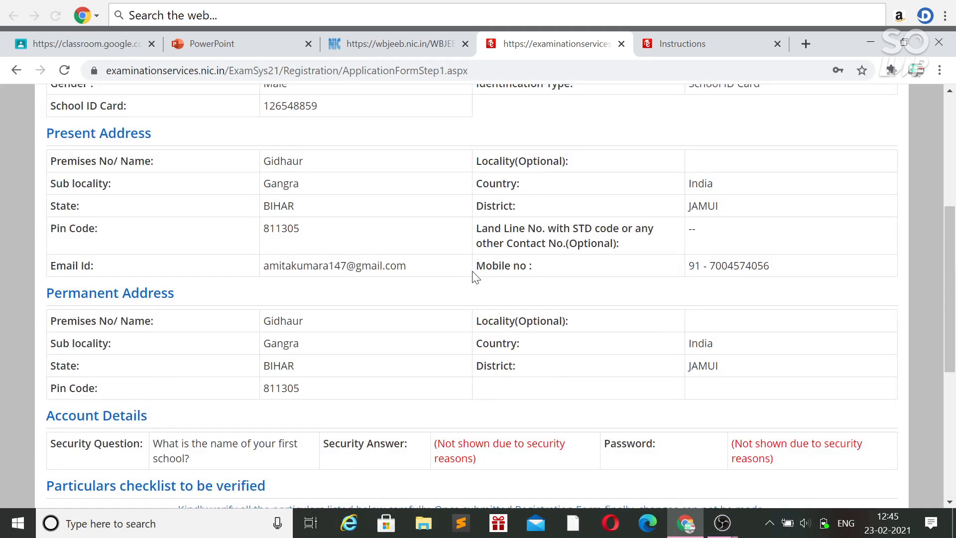
- Review the submitted particulars and mark all eight checklist items as verified, from My Name through Email ID
{"action": "scroll", "coordinate": [474, 277], "scroll_direction": "up", "scroll_amount": 5}
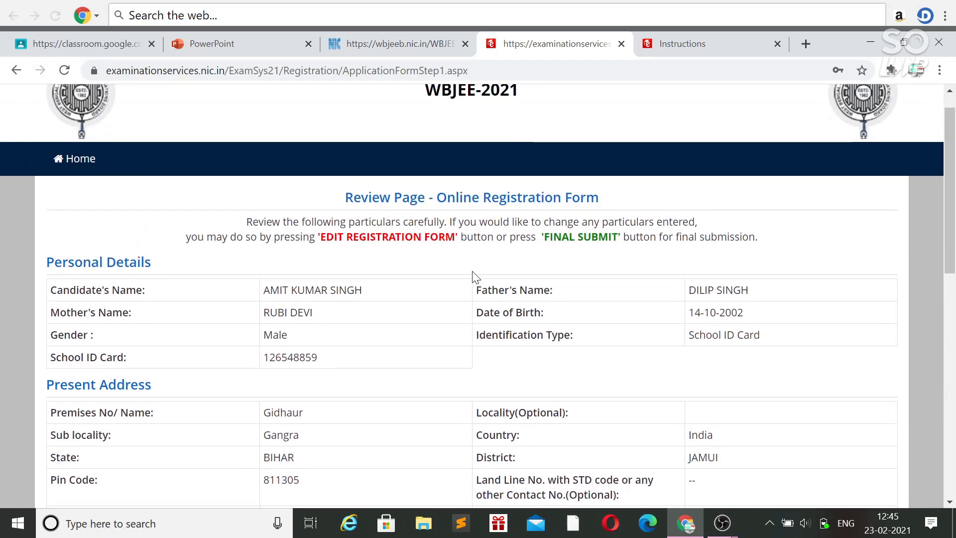
{"action": "scroll", "coordinate": [474, 277], "scroll_direction": "down", "scroll_amount": 3}
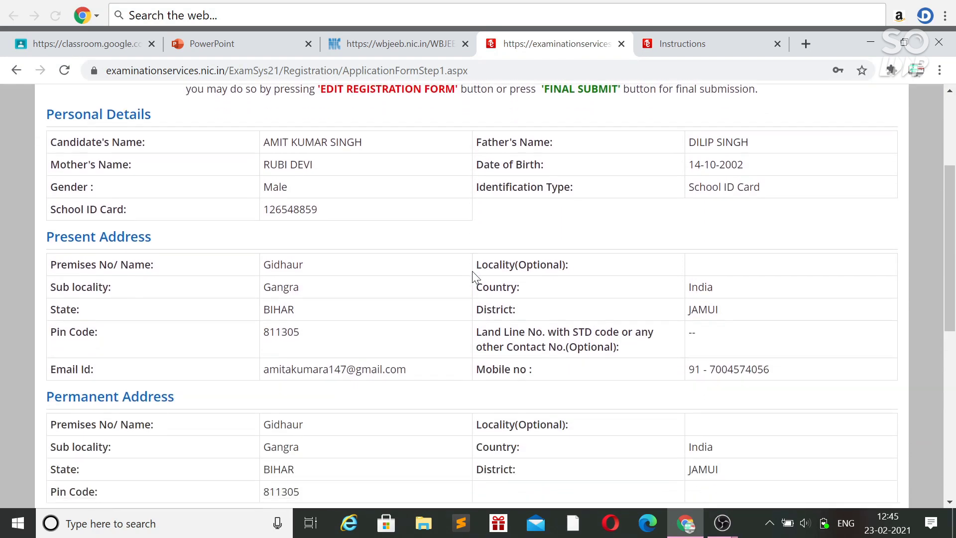
{"action": "scroll", "coordinate": [474, 277], "scroll_direction": "down", "scroll_amount": 2}
{"action": "scroll", "coordinate": [474, 277], "scroll_direction": "down", "scroll_amount": 3}
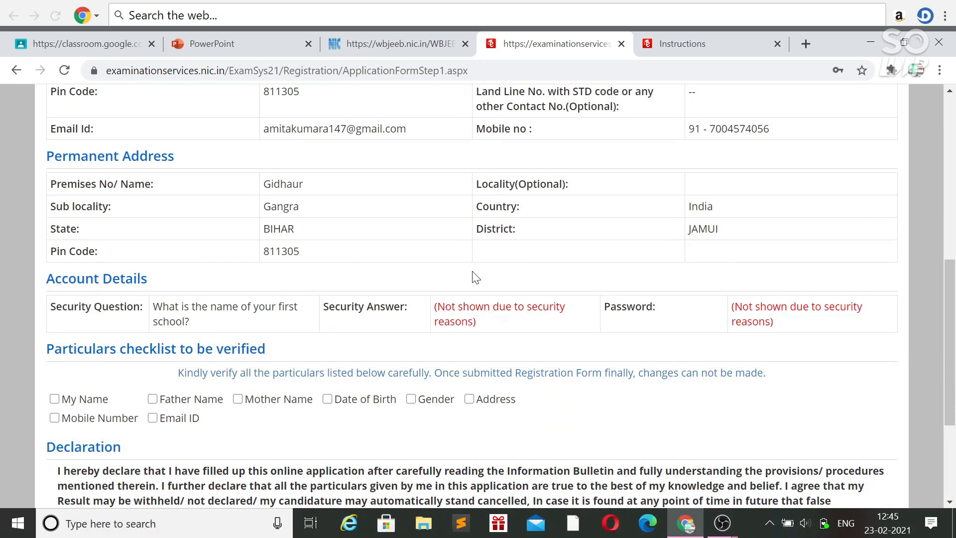
{"action": "scroll", "coordinate": [473, 273], "scroll_direction": "down", "scroll_amount": 3}
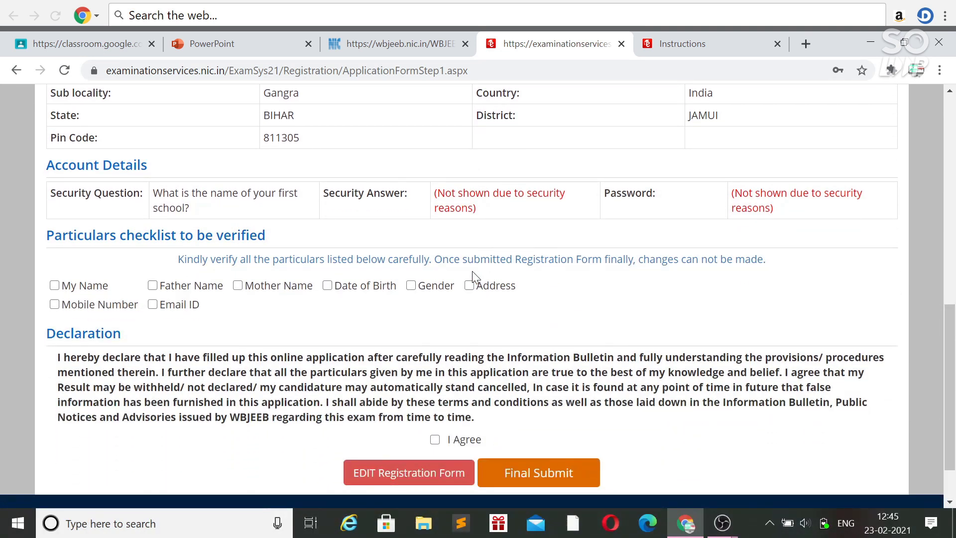
{"action": "left_click", "coordinate": [54, 285]}
{"action": "left_click", "coordinate": [152, 285]}
{"action": "left_click", "coordinate": [238, 286]}
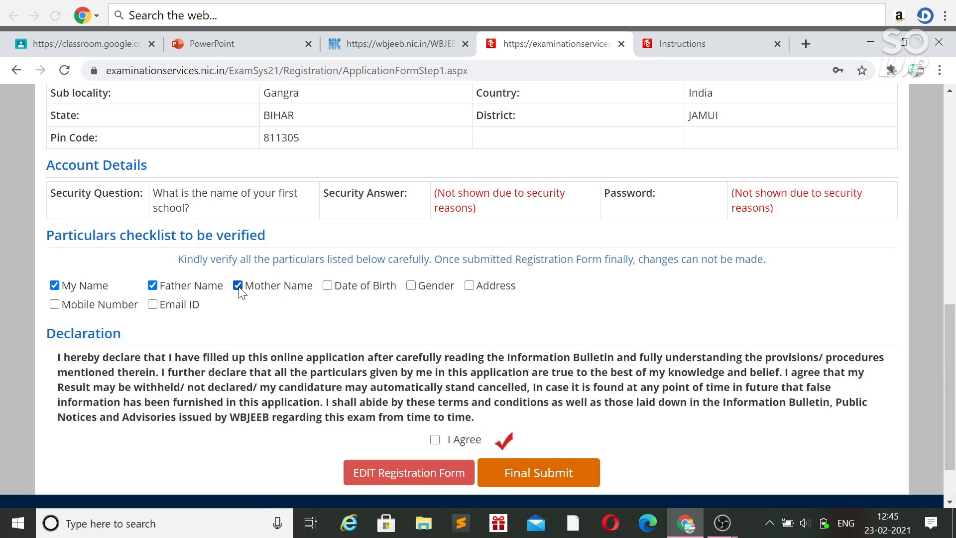
{"action": "left_click", "coordinate": [327, 285]}
{"action": "left_click", "coordinate": [411, 286]}
{"action": "left_click", "coordinate": [471, 287]}
{"action": "left_click", "coordinate": [54, 305]}
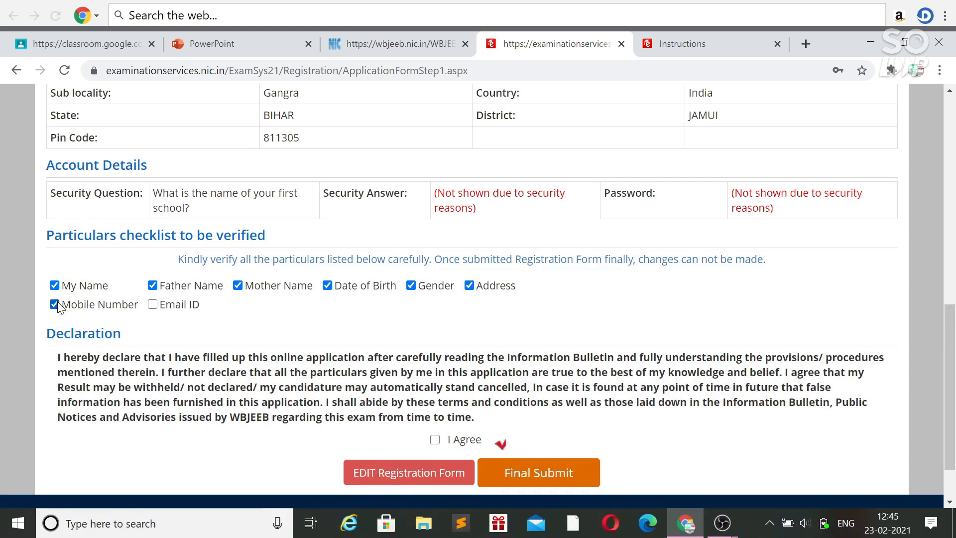
{"action": "left_click", "coordinate": [153, 305]}
- Agree to the declaration, make the final submission of the registration form and confirm it
{"action": "scroll", "coordinate": [434, 381], "scroll_direction": "down", "scroll_amount": 2}
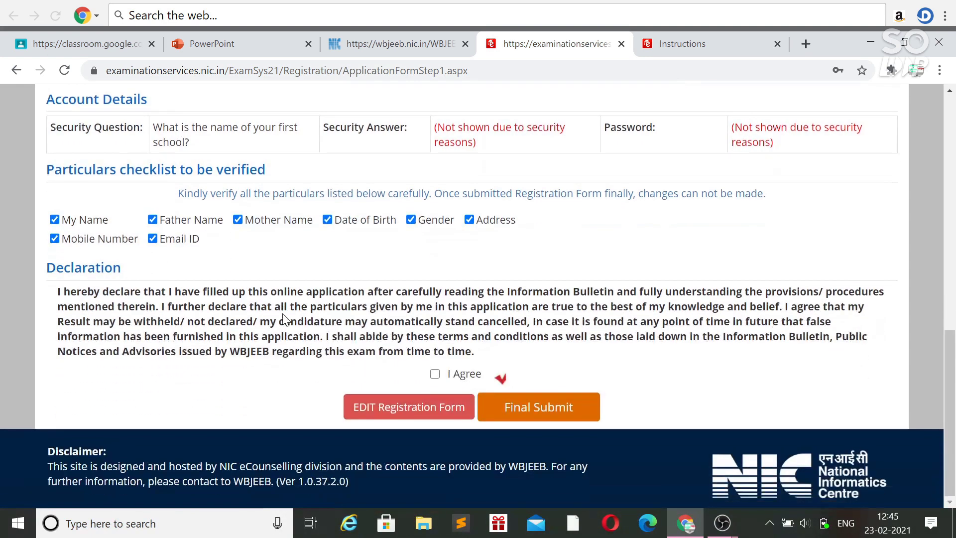
{"action": "left_click", "coordinate": [435, 374]}
{"action": "left_click", "coordinate": [534, 412]}
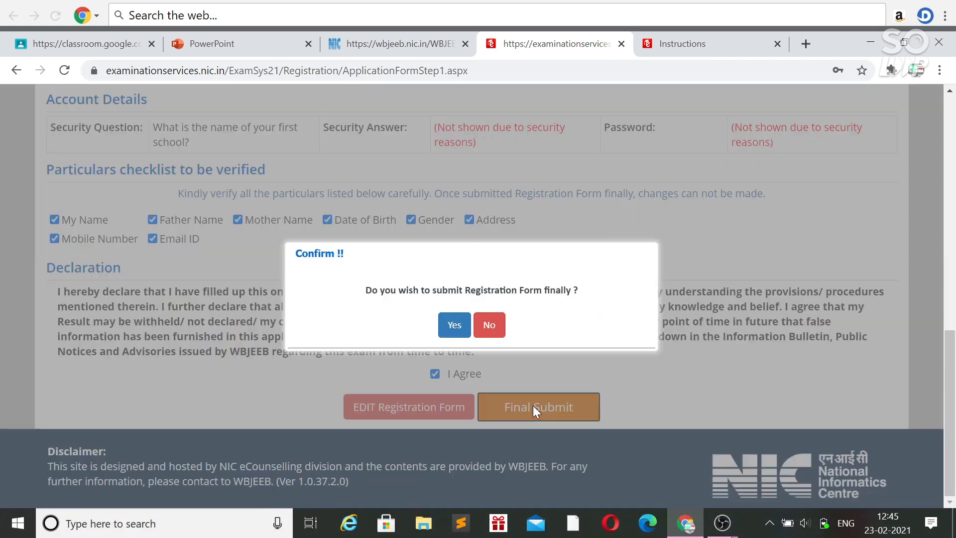
{"action": "left_click", "coordinate": [451, 324]}
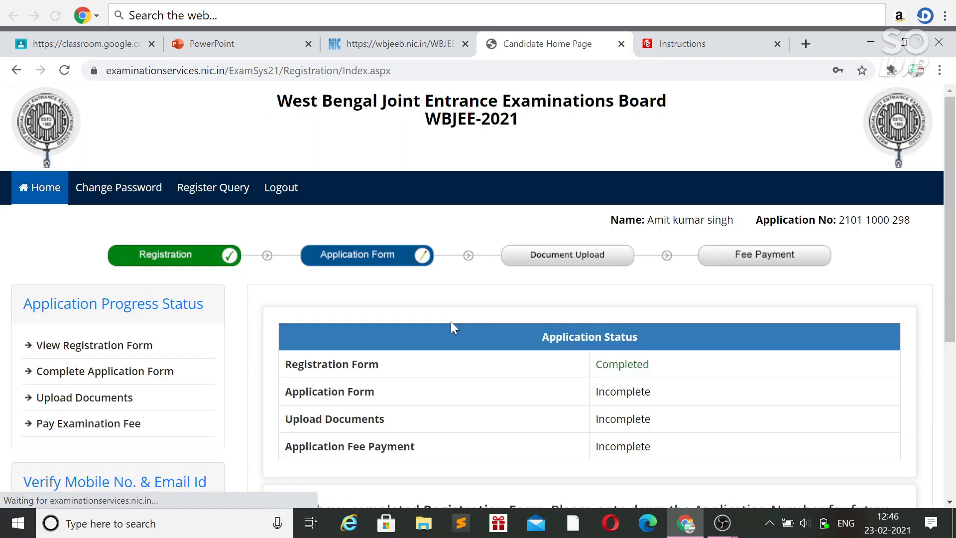
- Decline saving the account password in the browser and open the application form for completion
{"action": "scroll", "coordinate": [451, 324], "scroll_direction": "down", "scroll_amount": 2}
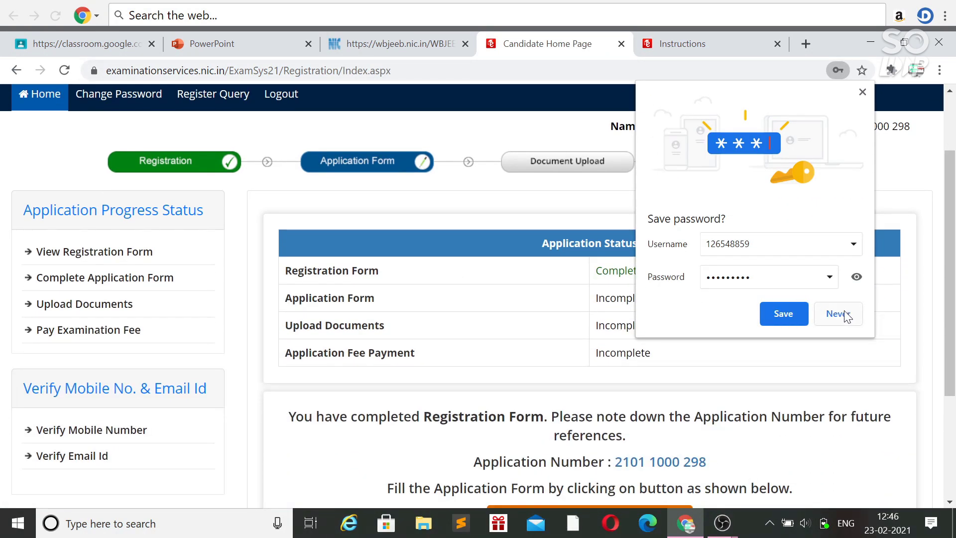
{"action": "left_click", "coordinate": [846, 314]}
{"action": "scroll", "coordinate": [393, 305], "scroll_direction": "down", "scroll_amount": 1}
{"action": "scroll", "coordinate": [393, 305], "scroll_direction": "down", "scroll_amount": 2}
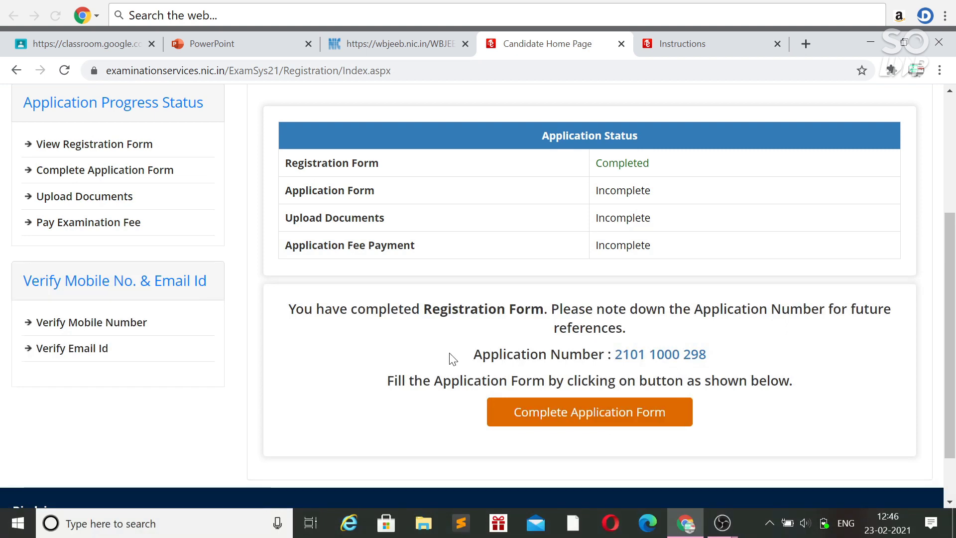
{"action": "left_click", "coordinate": [601, 413]}
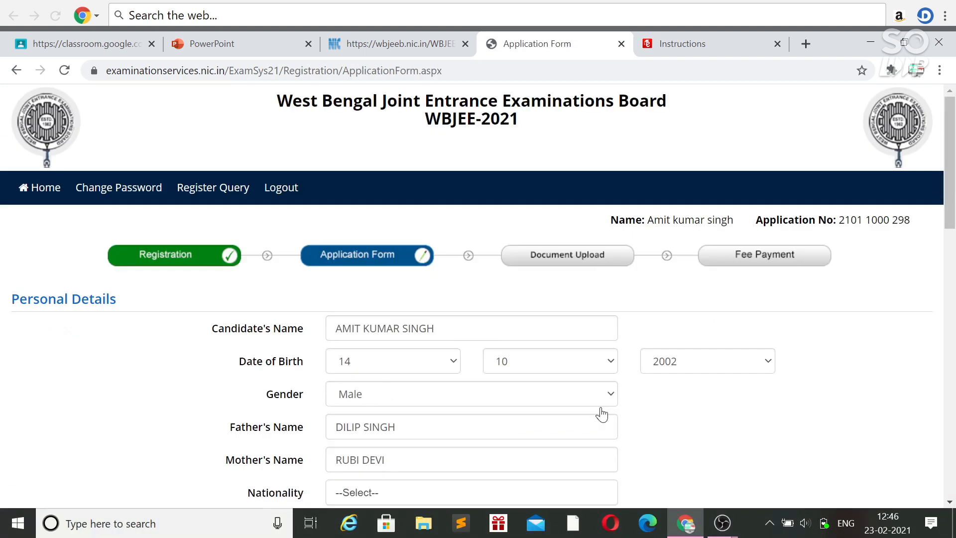
- Set the candidate's nationality to Indian and the domicile to BIHAR in the personal details
{"action": "scroll", "coordinate": [602, 414], "scroll_direction": "down", "scroll_amount": 3}
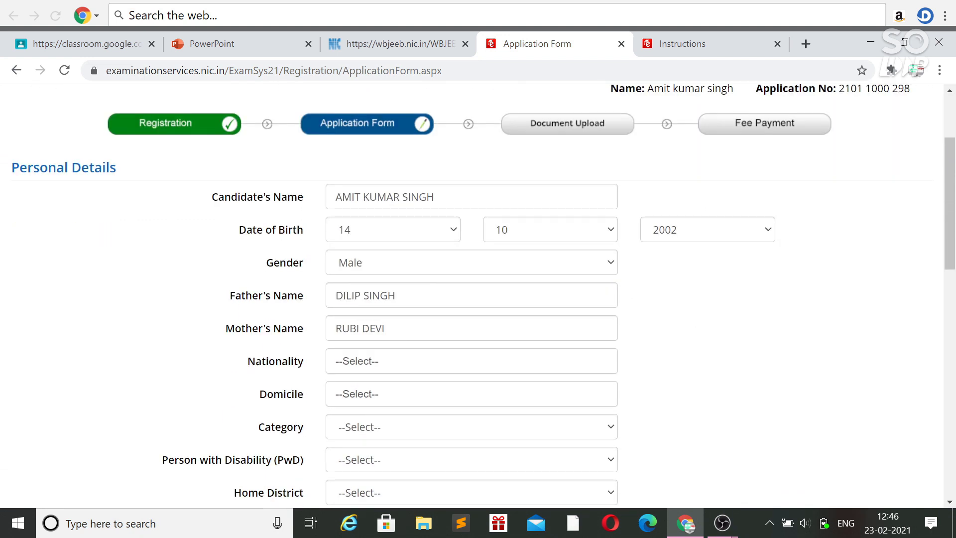
{"action": "scroll", "coordinate": [427, 348], "scroll_direction": "down", "scroll_amount": 1}
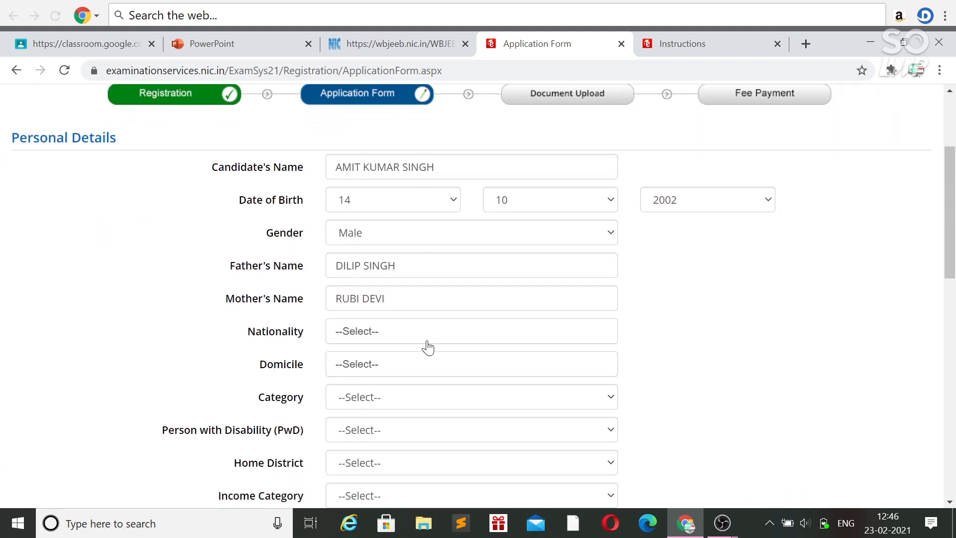
{"action": "left_click", "coordinate": [391, 337]}
{"action": "left_click", "coordinate": [362, 399]}
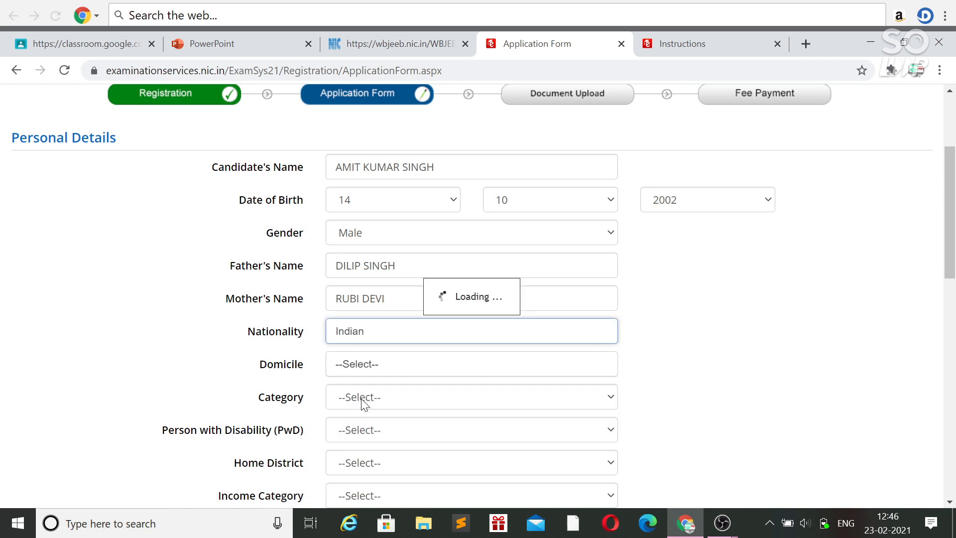
{"action": "scroll", "coordinate": [361, 398], "scroll_direction": "down", "scroll_amount": 1}
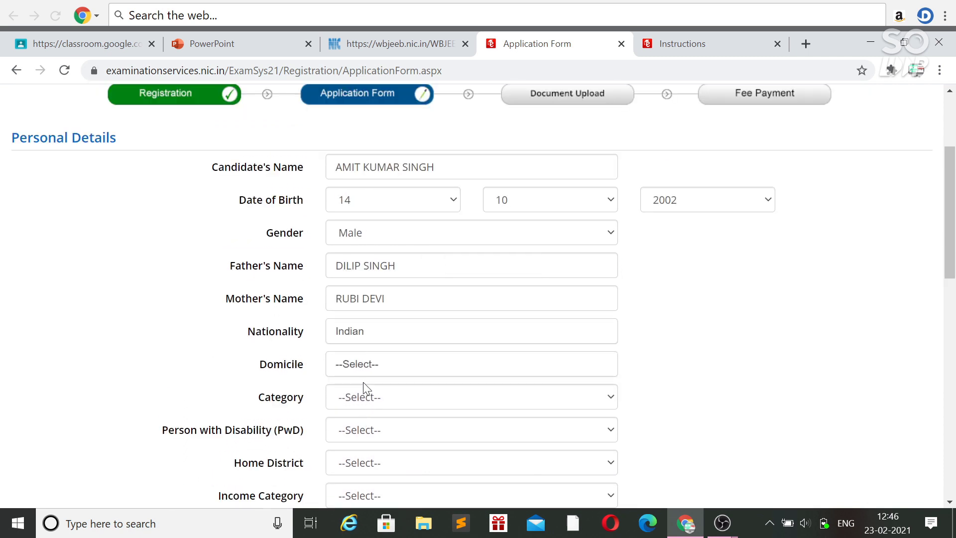
{"action": "left_click", "coordinate": [369, 371]}
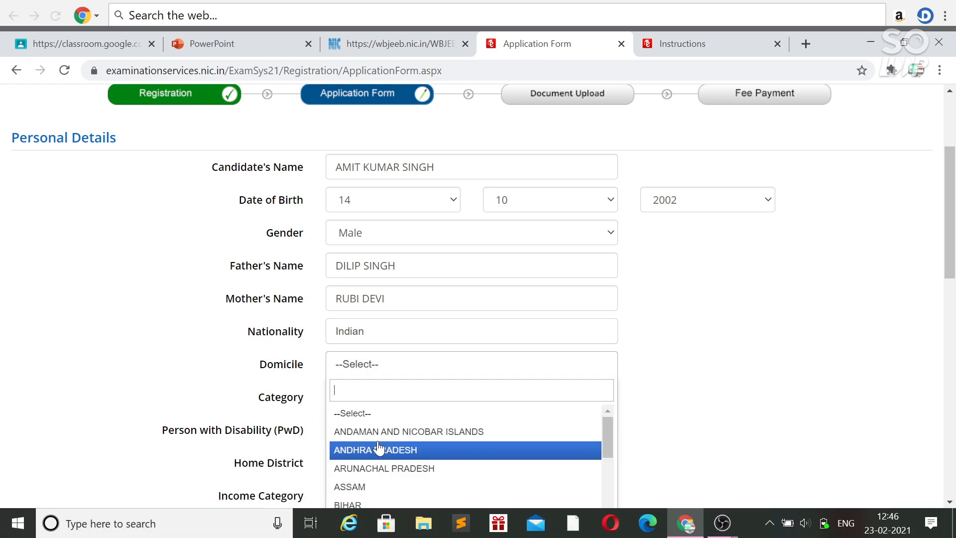
{"action": "scroll", "coordinate": [379, 448], "scroll_direction": "down", "scroll_amount": 1}
{"action": "scroll", "coordinate": [378, 447], "scroll_direction": "down", "scroll_amount": 2}
{"action": "scroll", "coordinate": [378, 447], "scroll_direction": "up", "scroll_amount": 1}
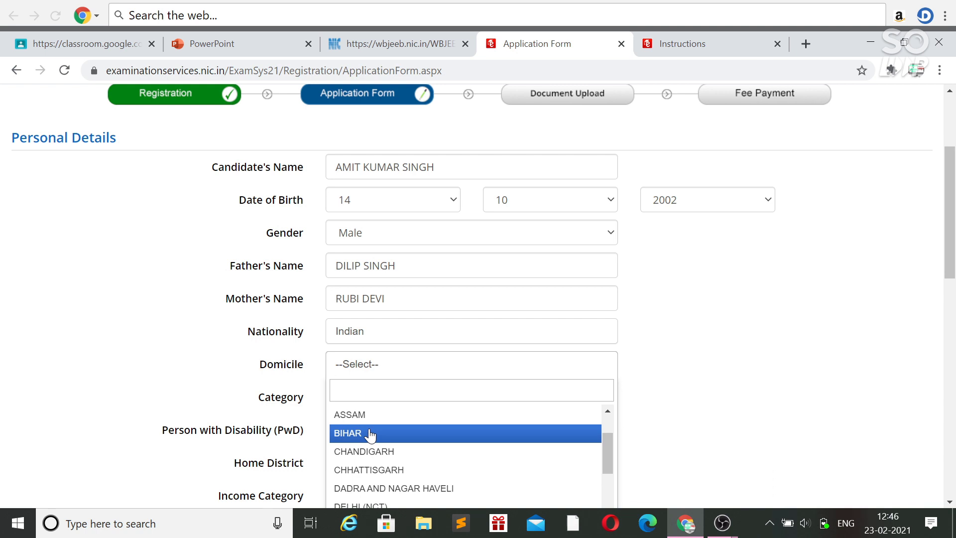
{"action": "left_click", "coordinate": [370, 434]}
- Set the category to General and Person with Disability (PwD) to No
{"action": "scroll", "coordinate": [371, 435], "scroll_direction": "down", "scroll_amount": 2}
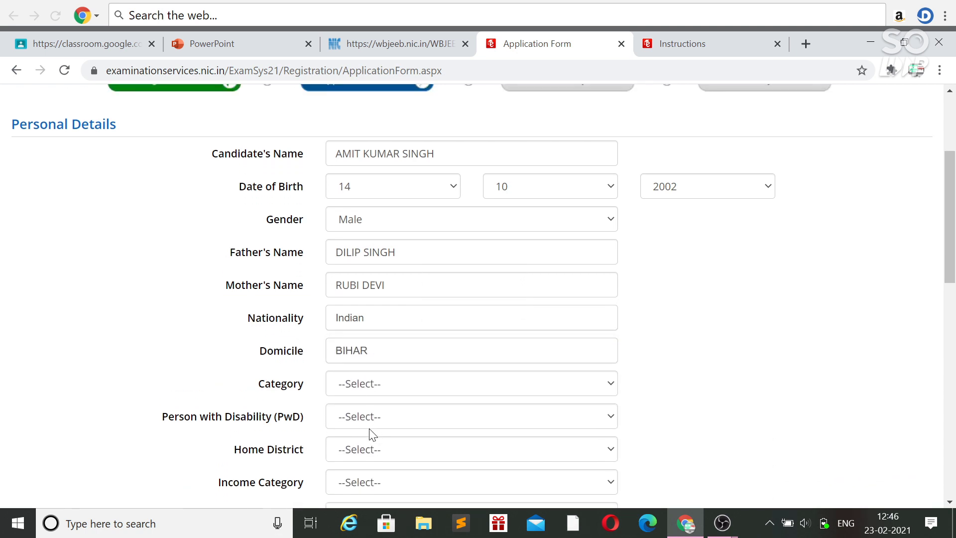
{"action": "left_click", "coordinate": [403, 297]}
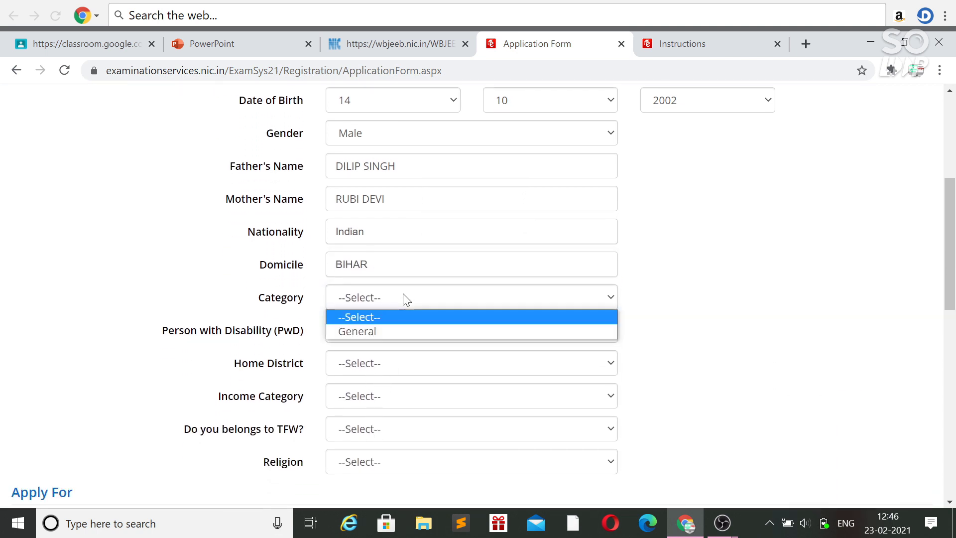
{"action": "left_click", "coordinate": [378, 332]}
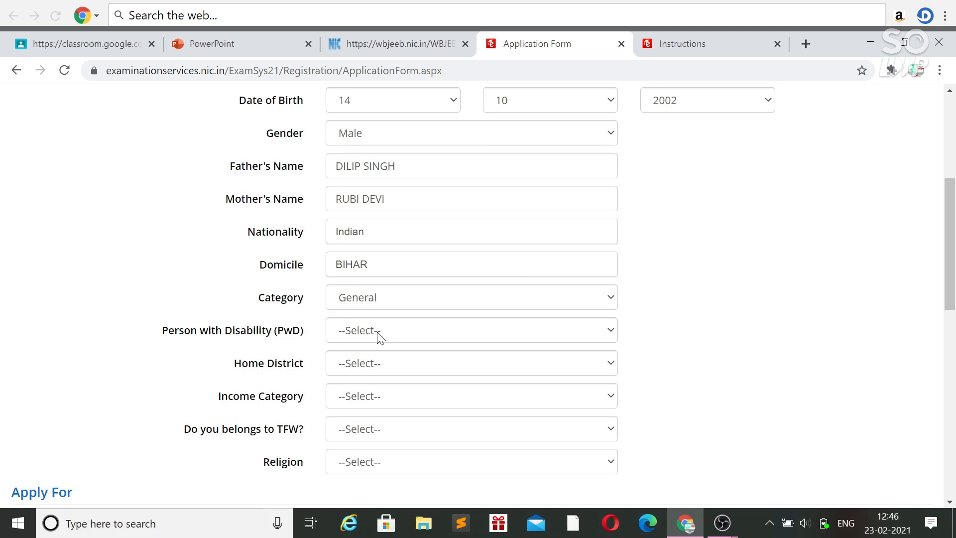
{"action": "scroll", "coordinate": [380, 336], "scroll_direction": "down", "scroll_amount": 1}
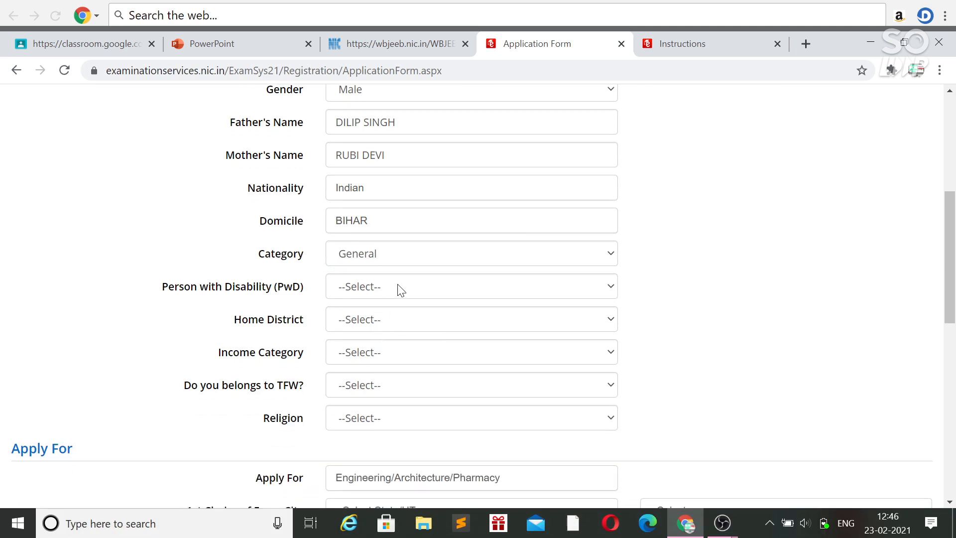
{"action": "left_click", "coordinate": [400, 289]}
{"action": "left_click", "coordinate": [373, 321]}
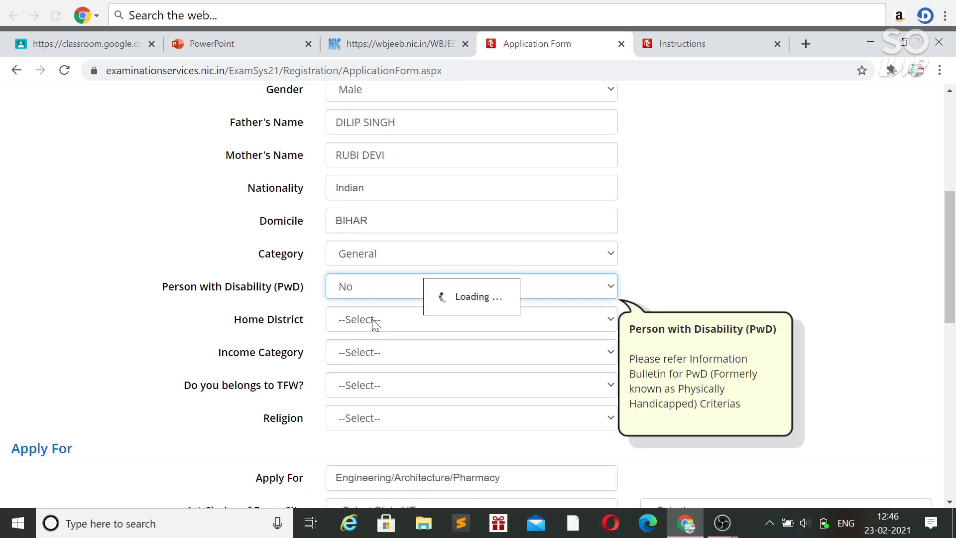
- Set the home district to JAMUI and the income category to Below 2.5 Lakhs
{"action": "scroll", "coordinate": [376, 324], "scroll_direction": "down", "scroll_amount": 1}
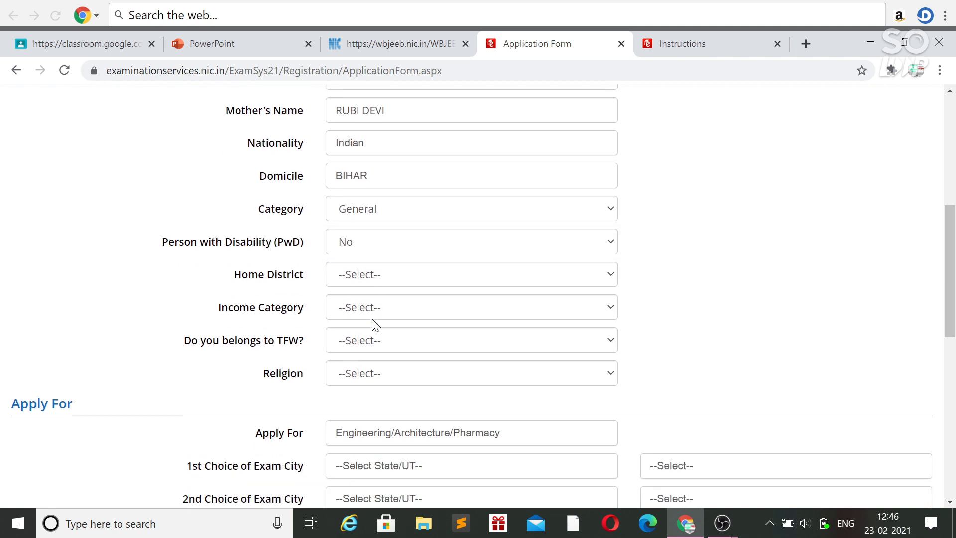
{"action": "scroll", "coordinate": [376, 325], "scroll_direction": "down", "scroll_amount": 1}
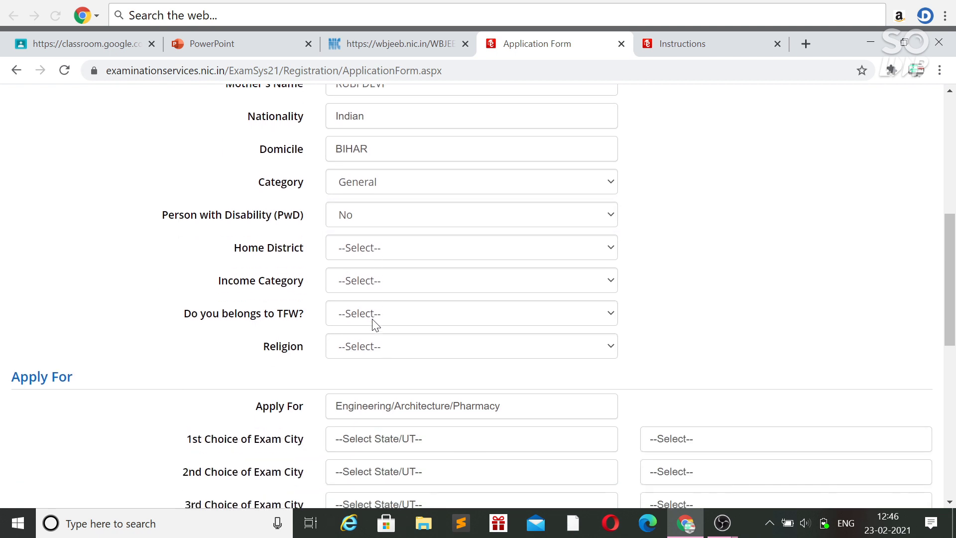
{"action": "left_click", "coordinate": [482, 247]}
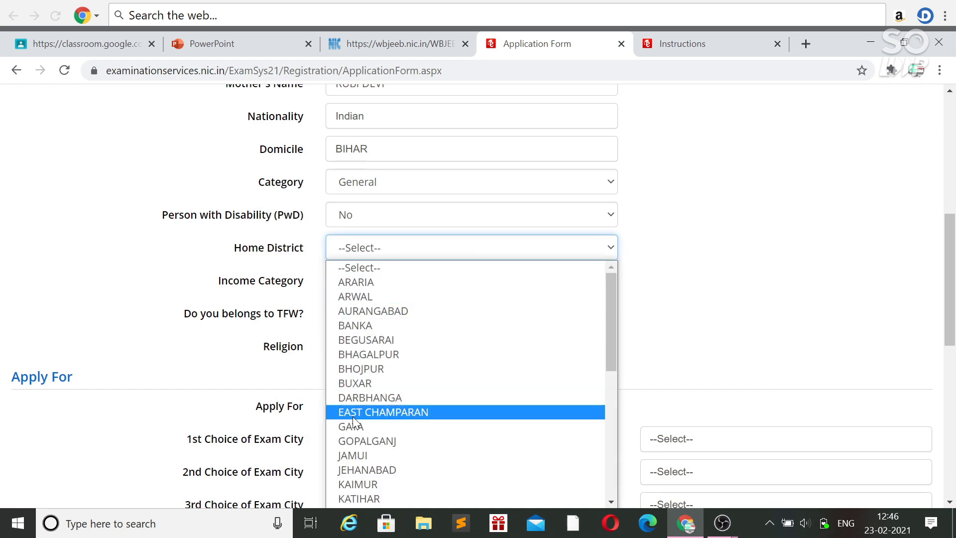
{"action": "left_click", "coordinate": [358, 455]}
{"action": "scroll", "coordinate": [361, 461], "scroll_direction": "down", "scroll_amount": 3}
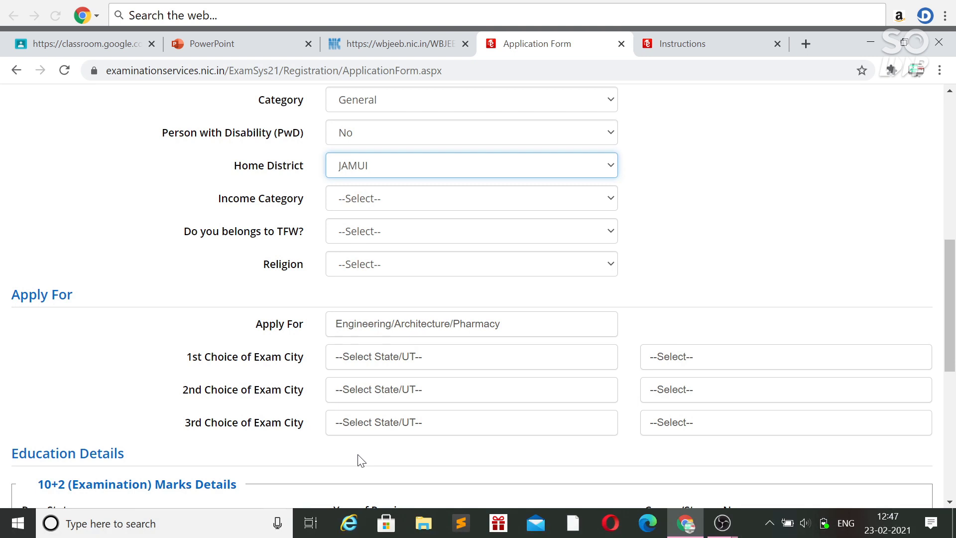
{"action": "left_click", "coordinate": [498, 200]}
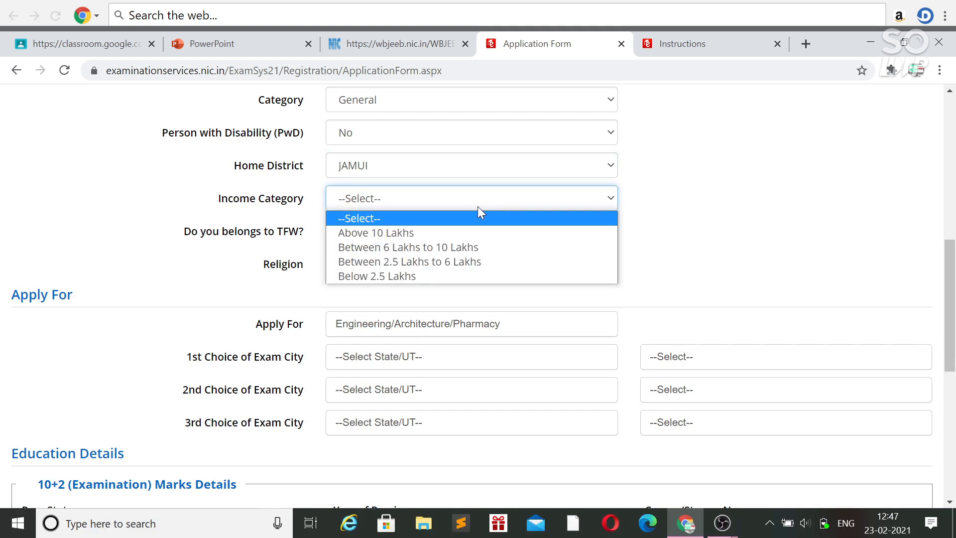
{"action": "left_click", "coordinate": [409, 273]}
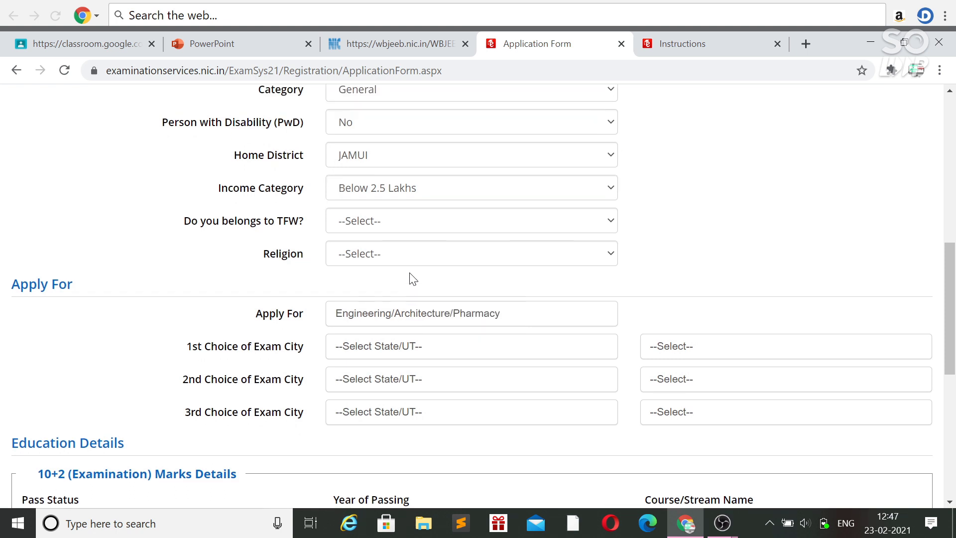
- Answer No to belonging to TFW and set the religion to Hindu
{"action": "left_click", "coordinate": [427, 220]}
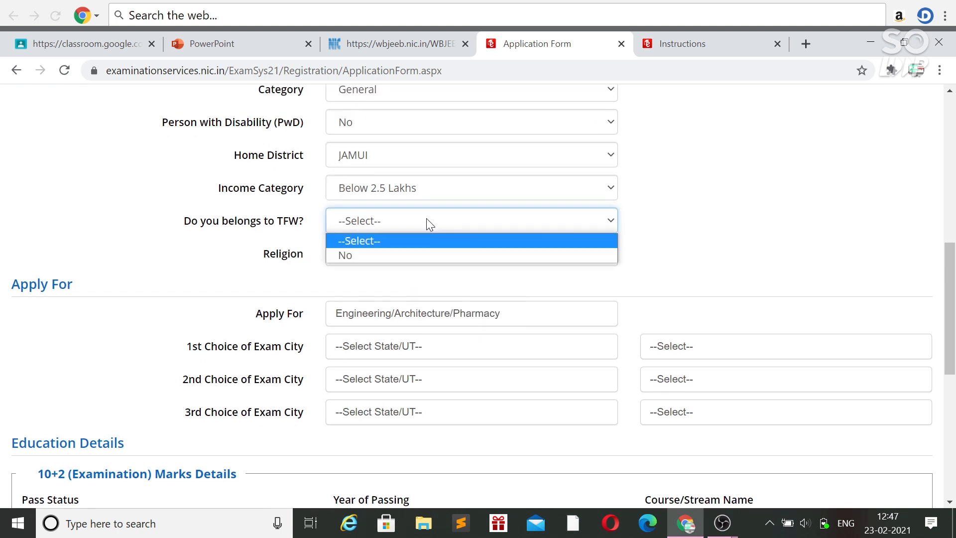
{"action": "left_click", "coordinate": [374, 249]}
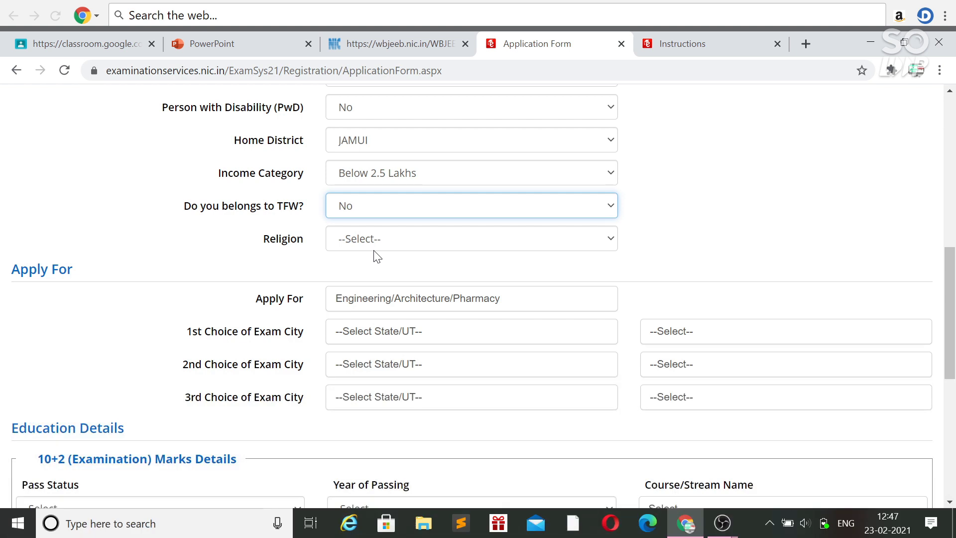
{"action": "left_click", "coordinate": [387, 241]}
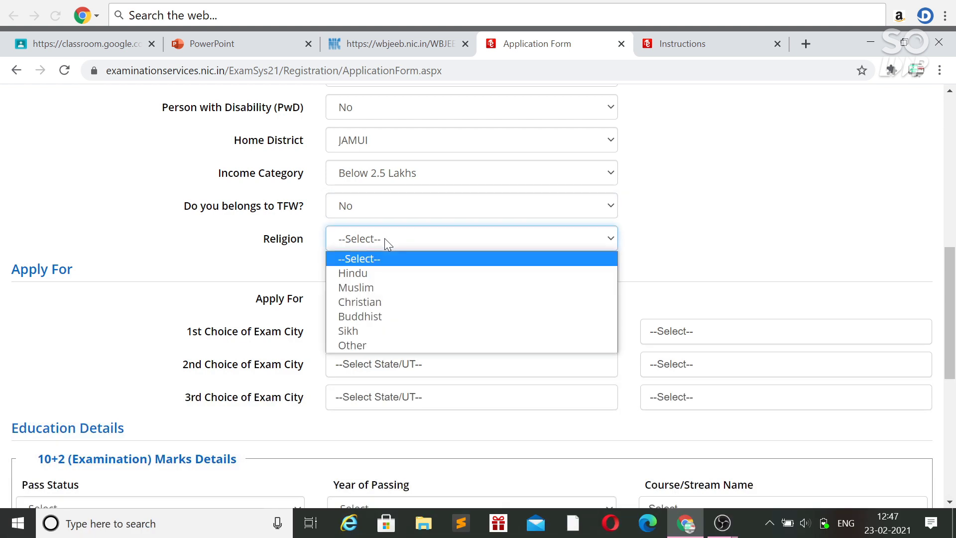
{"action": "left_click", "coordinate": [360, 274]}
- Choose Engineering/Architecture/Pharmacy as the course group to apply for
{"action": "scroll", "coordinate": [360, 279], "scroll_direction": "down", "scroll_amount": 2}
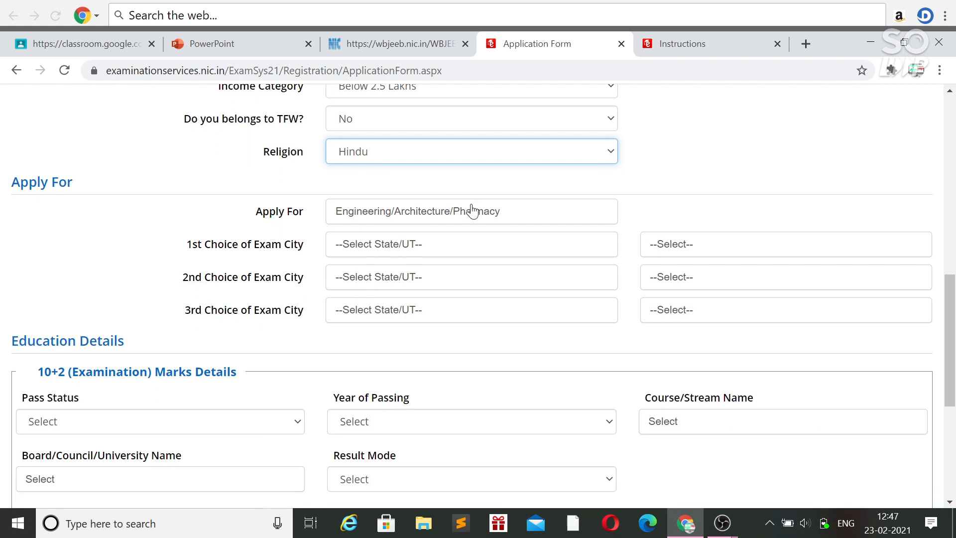
{"action": "left_click", "coordinate": [446, 216]}
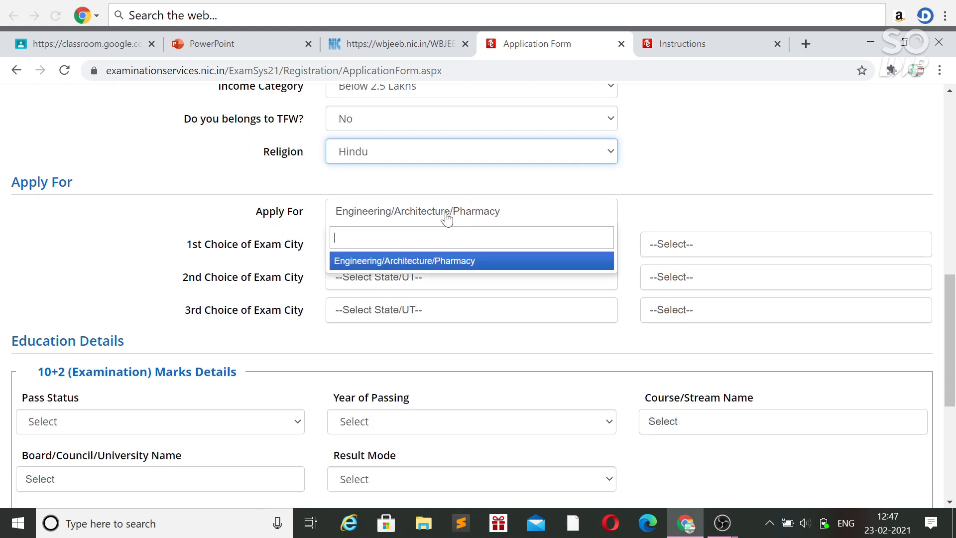
{"action": "left_click", "coordinate": [403, 261]}
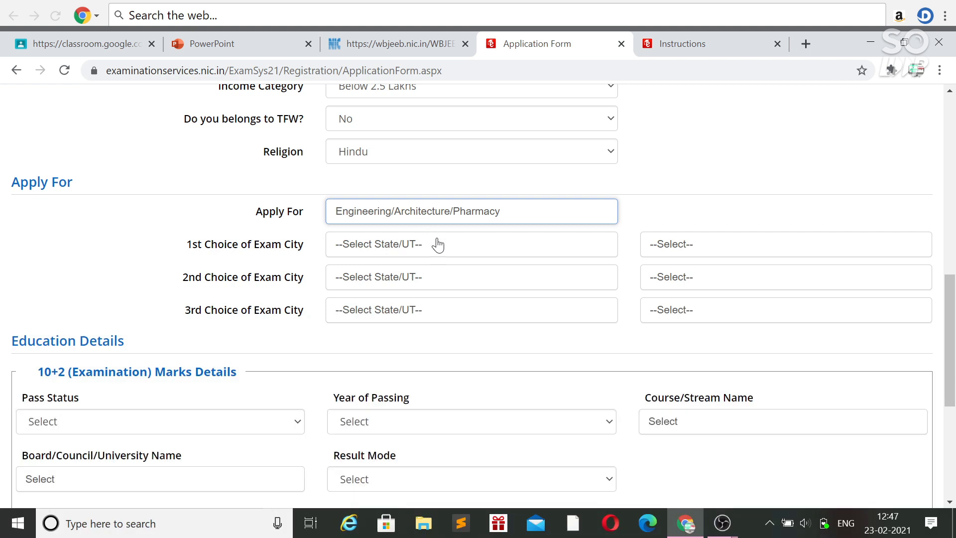
- Set the first choice of exam city to Howrah - Salkia/Bally/Uttarpara in WEST BENGAL
{"action": "scroll", "coordinate": [446, 251], "scroll_direction": "down", "scroll_amount": 1}
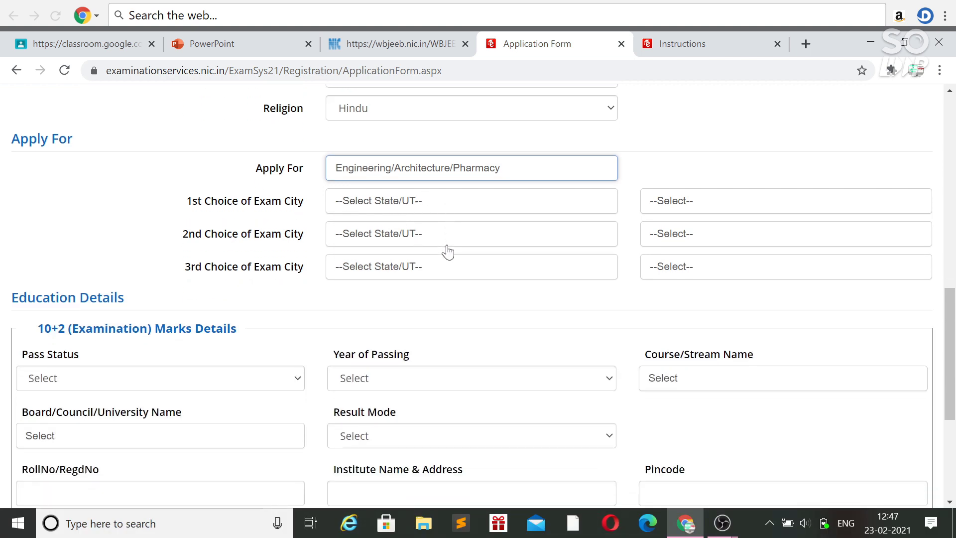
{"action": "left_click", "coordinate": [441, 206]}
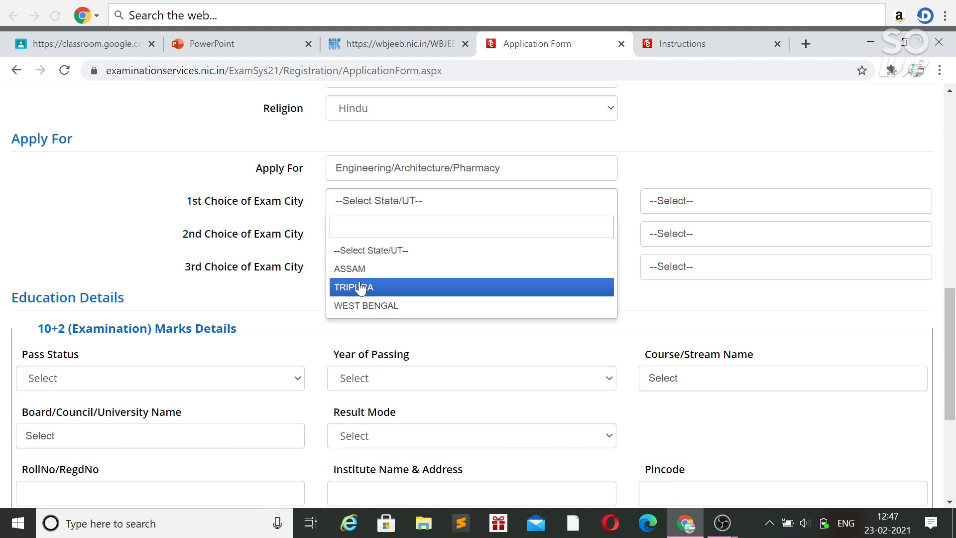
{"action": "left_click", "coordinate": [372, 306]}
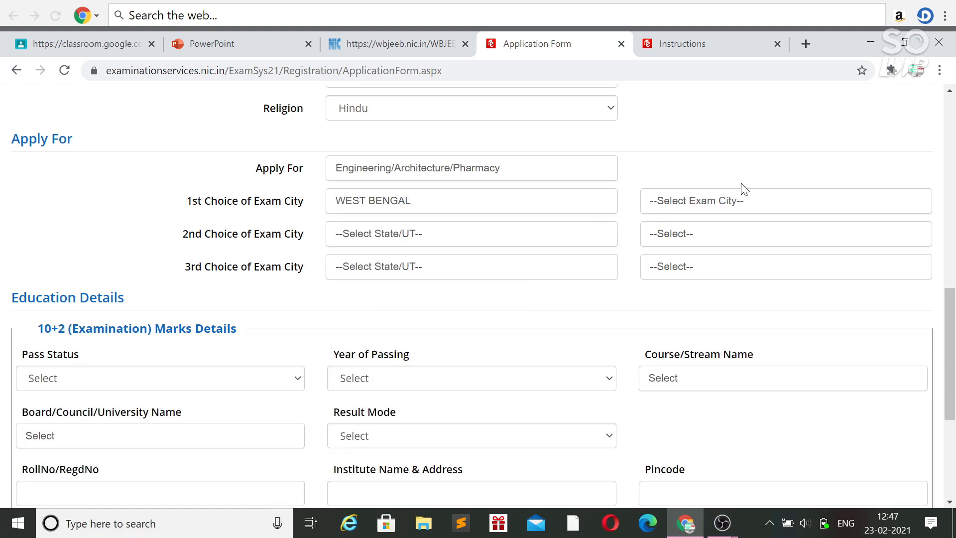
{"action": "left_click", "coordinate": [736, 208]}
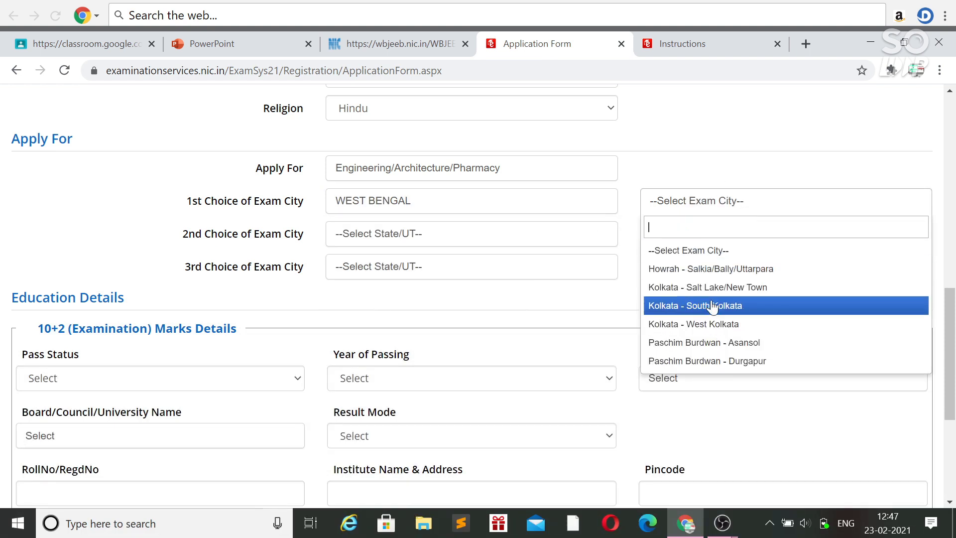
{"action": "left_click", "coordinate": [715, 276]}
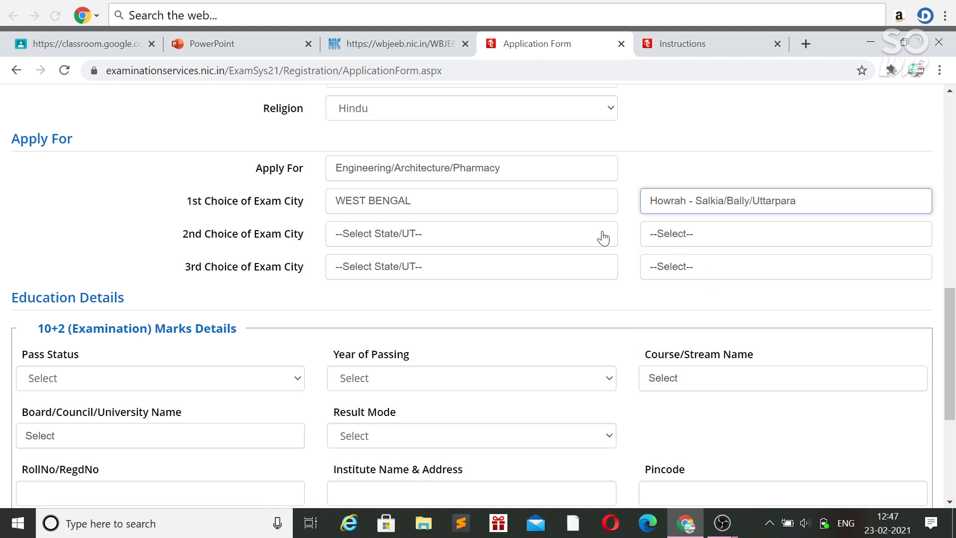
- Set the second choice of exam city to Kolkata - West Kolkata in WEST BENGAL
{"action": "left_click", "coordinate": [453, 242]}
{"action": "left_click", "coordinate": [363, 337]}
{"action": "left_click", "coordinate": [713, 234]}
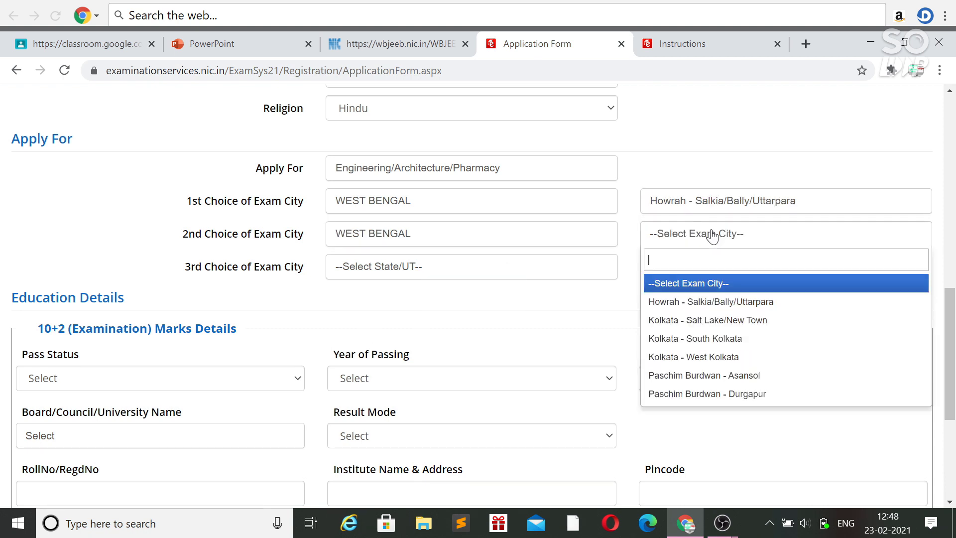
{"action": "left_click", "coordinate": [694, 357]}
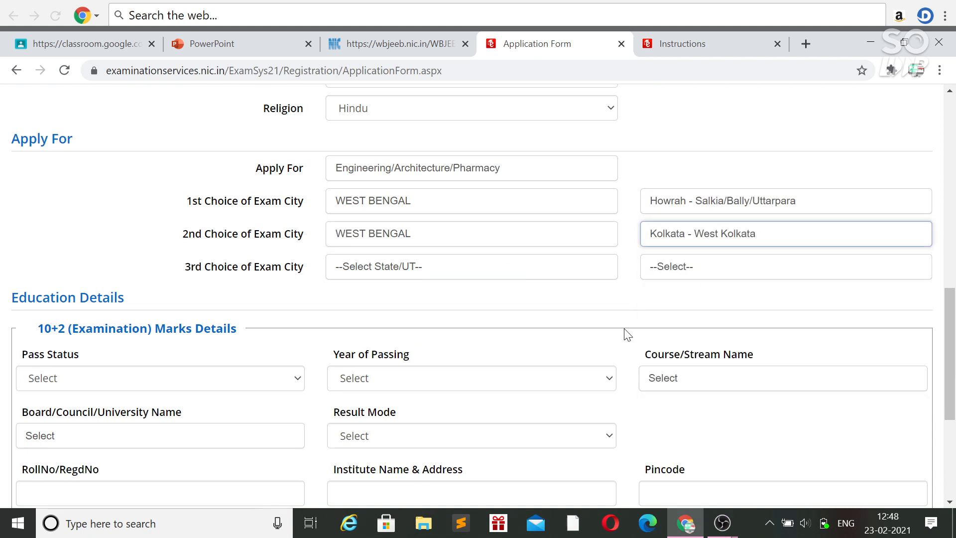
- Set the third choice of exam city to Paschim Burdwan - Asansol in WEST BENGAL
{"action": "left_click", "coordinate": [439, 266]}
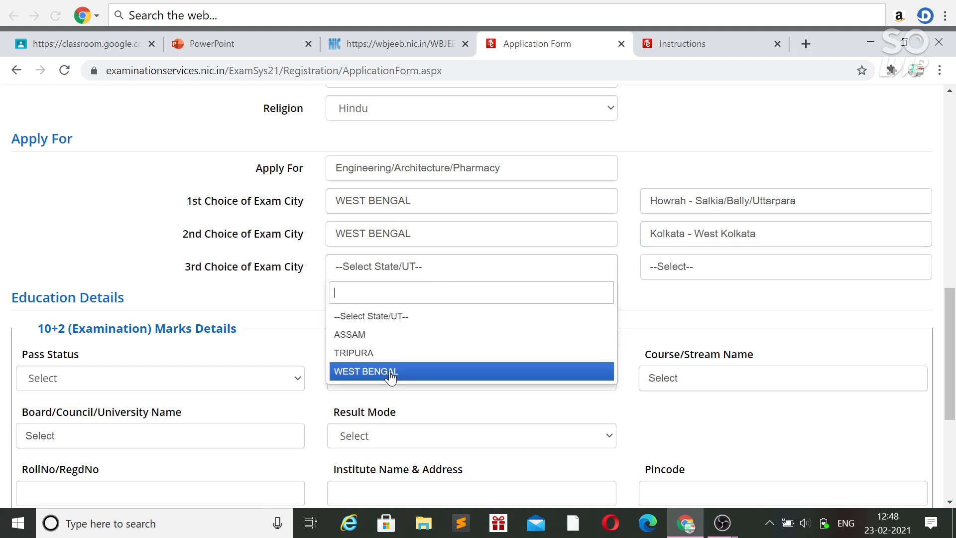
{"action": "left_click", "coordinate": [390, 371]}
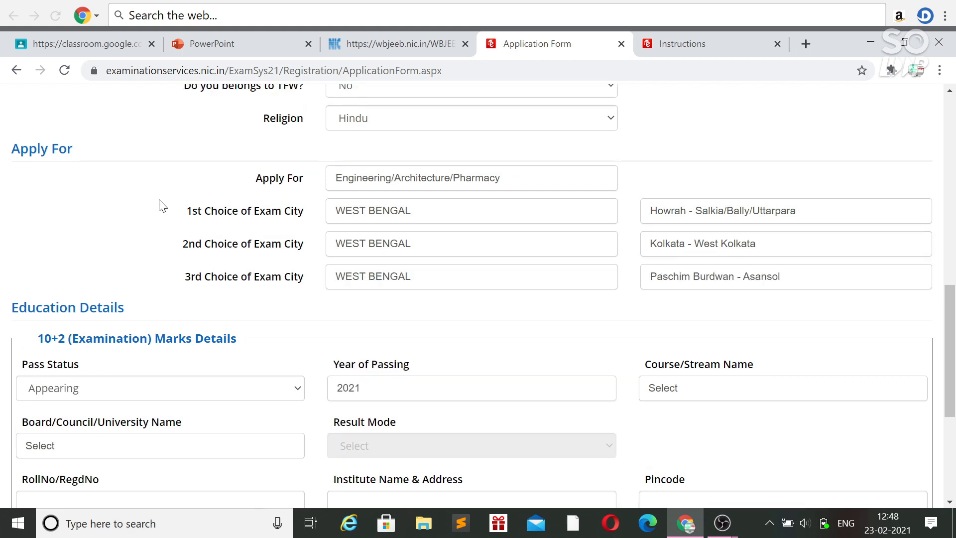
{"action": "scroll", "coordinate": [159, 205], "scroll_direction": "up", "scroll_amount": 1}
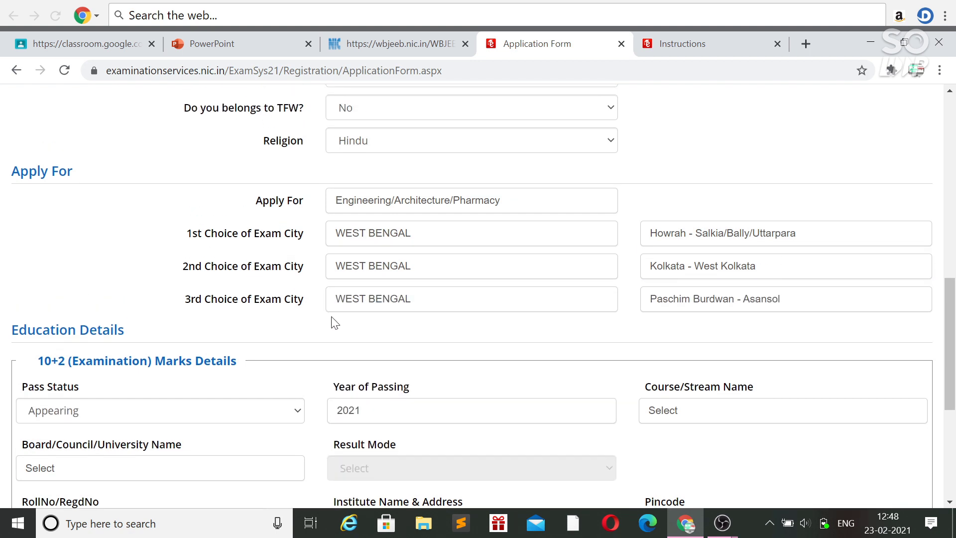
- Switch the 10+2 pass status to Passed and back to Appearing
{"action": "scroll", "coordinate": [367, 320], "scroll_direction": "down", "scroll_amount": 2}
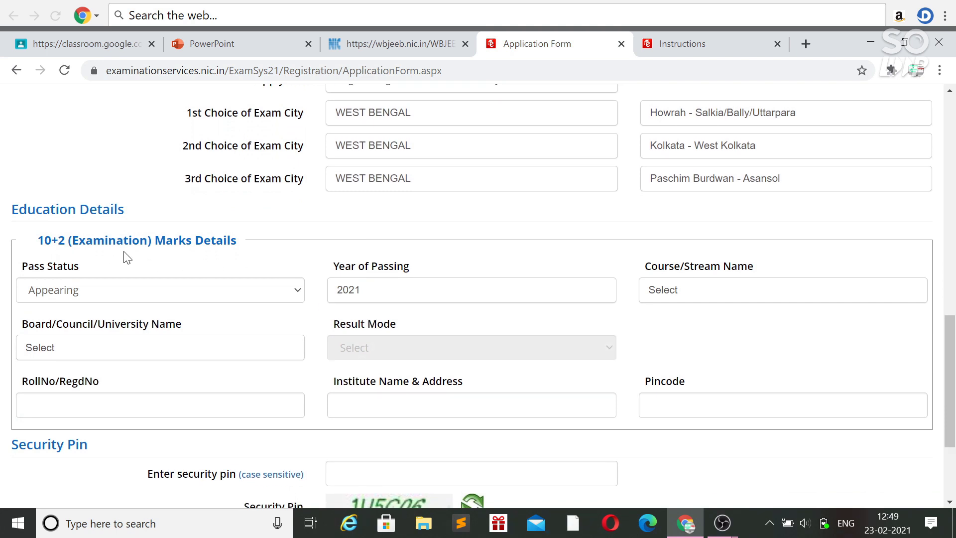
{"action": "left_click", "coordinate": [98, 298]}
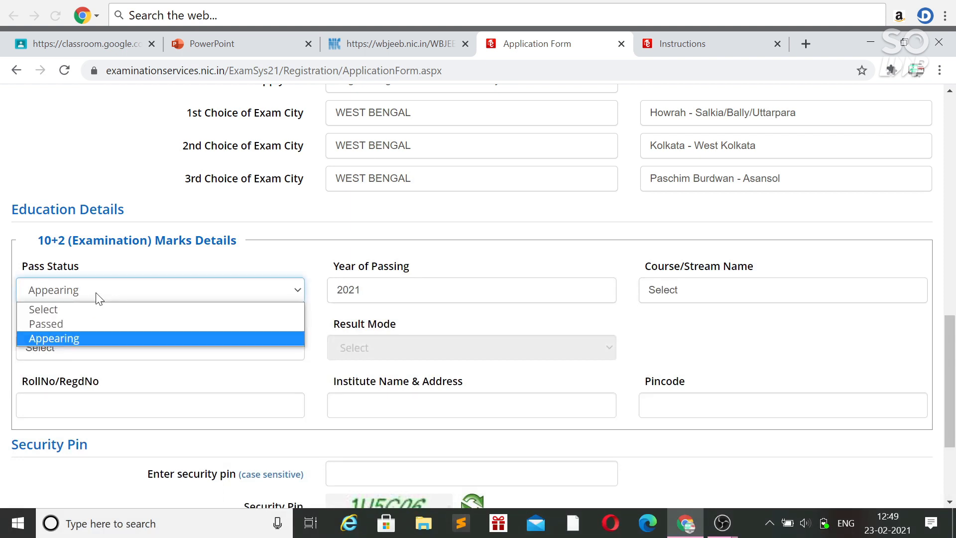
{"action": "left_click", "coordinate": [67, 323]}
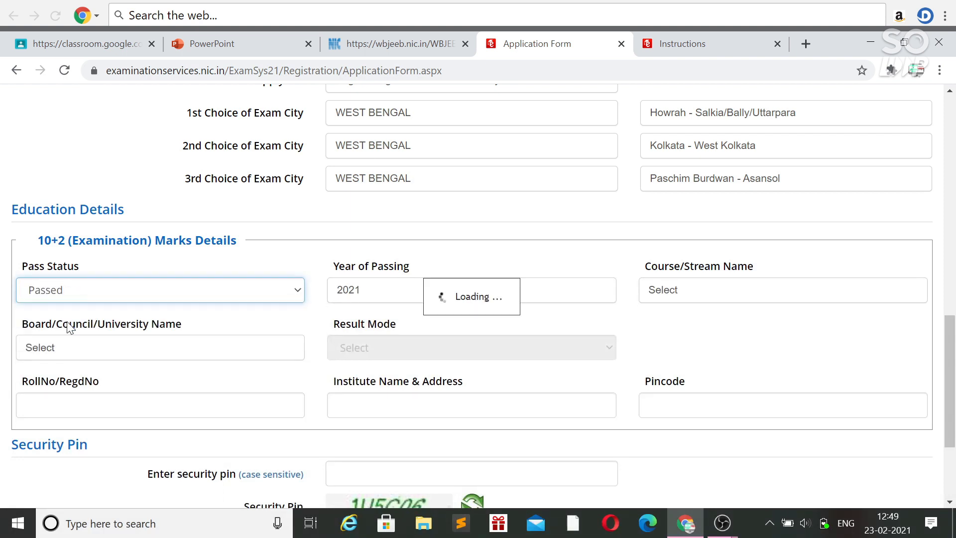
{"action": "left_click", "coordinate": [100, 293]}
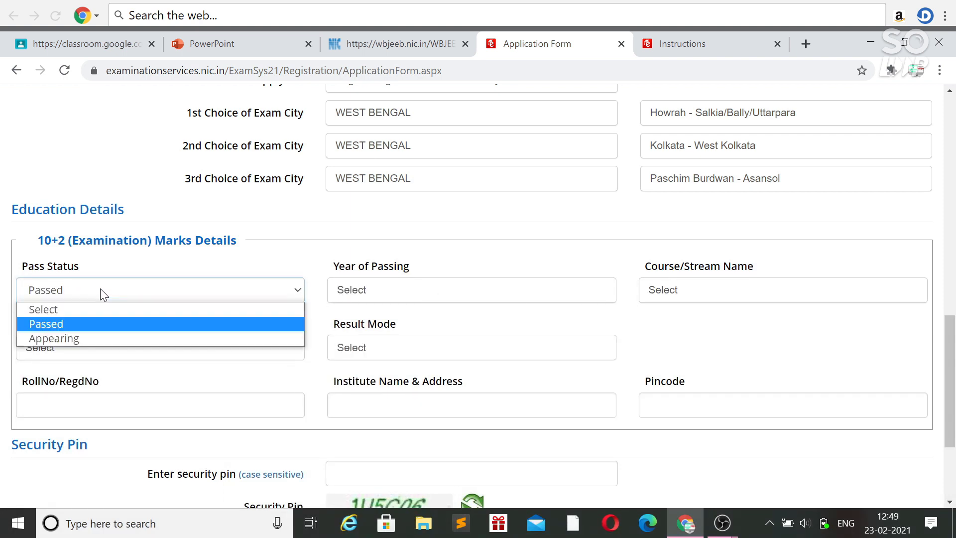
{"action": "left_click", "coordinate": [77, 338]}
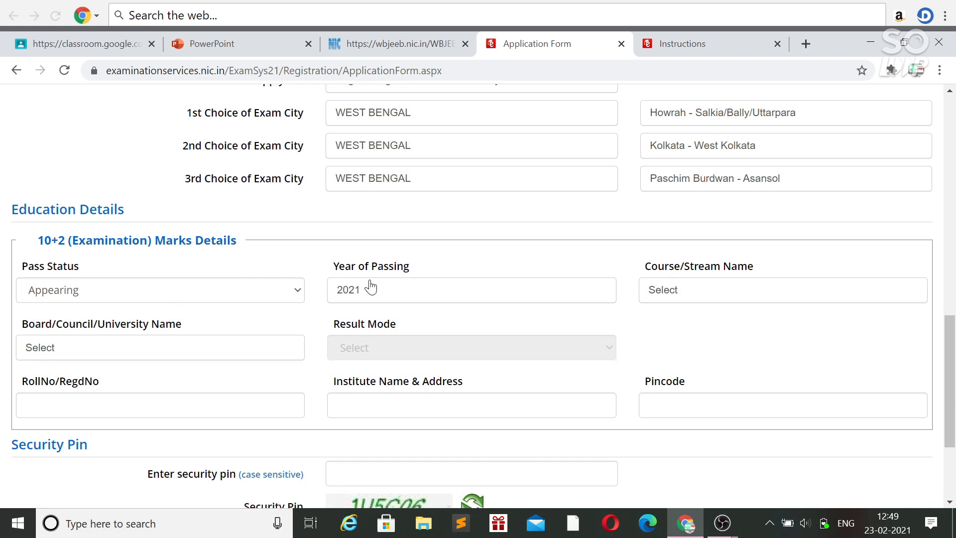
- Choose 10+2 (Examination) as the course/stream name in the education details
{"action": "scroll", "coordinate": [371, 288], "scroll_direction": "down", "scroll_amount": 1}
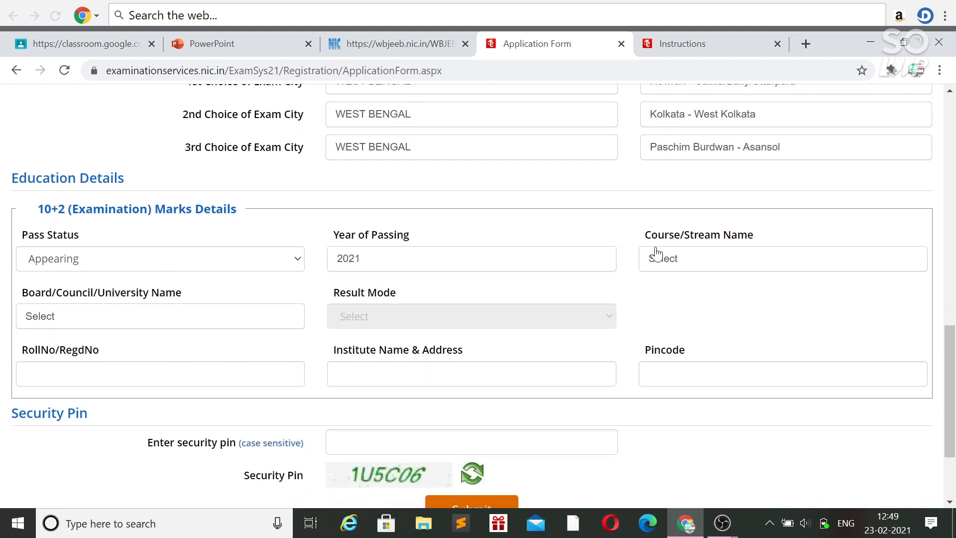
{"action": "left_click", "coordinate": [657, 257]}
{"action": "left_click", "coordinate": [668, 327]}
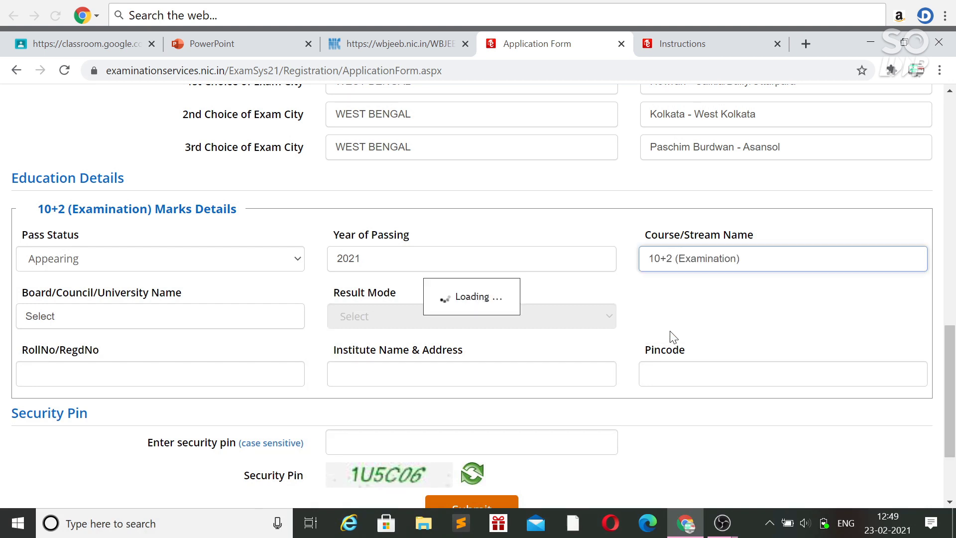
- Choose CENTRAL BOARD OF SECONDARY EDUCATION as the 10+2 board/council/university
{"action": "left_click", "coordinate": [212, 319]}
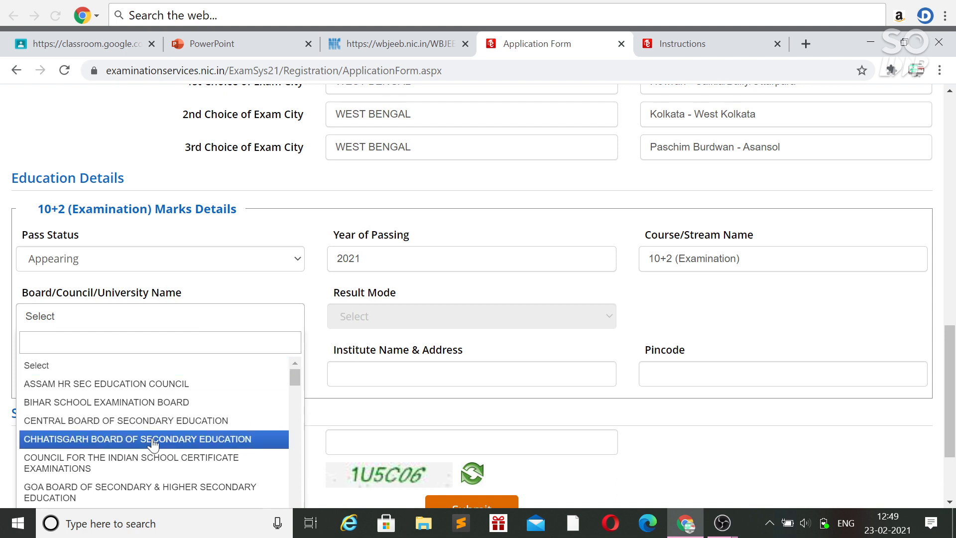
{"action": "scroll", "coordinate": [153, 445], "scroll_direction": "down", "scroll_amount": 3}
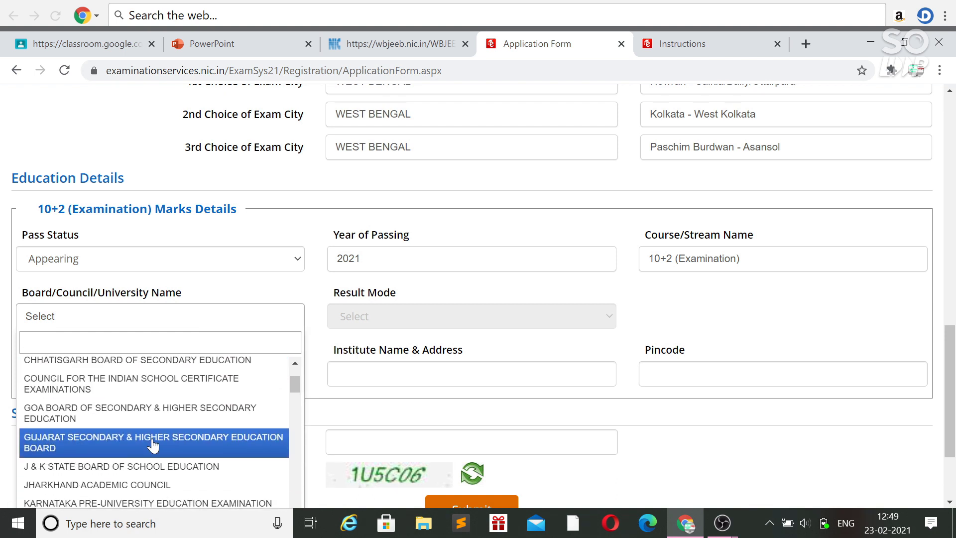
{"action": "scroll", "coordinate": [153, 445], "scroll_direction": "down", "scroll_amount": 2}
{"action": "scroll", "coordinate": [153, 445], "scroll_direction": "up", "scroll_amount": 5}
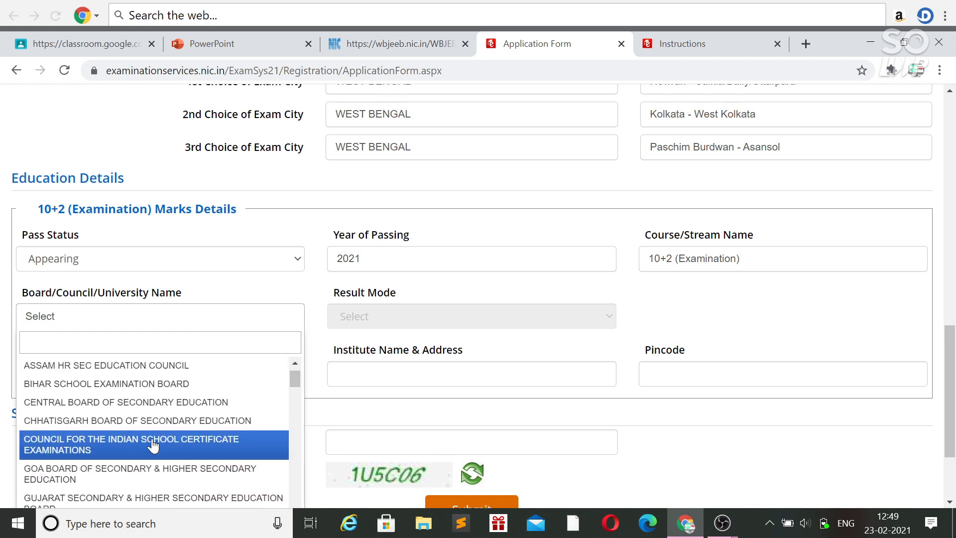
{"action": "scroll", "coordinate": [152, 444], "scroll_direction": "down", "scroll_amount": 1}
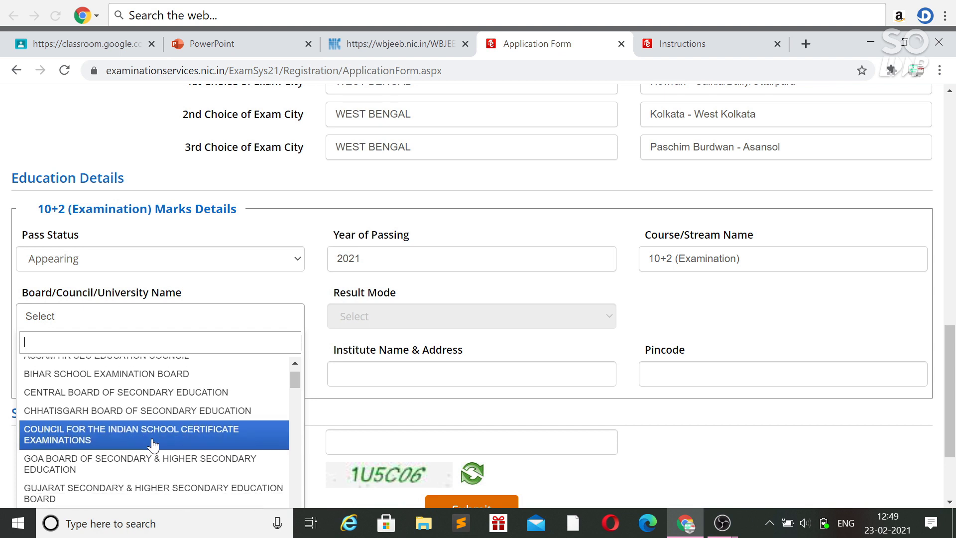
{"action": "left_click", "coordinate": [166, 392]}
{"action": "scroll", "coordinate": [166, 390], "scroll_direction": "down", "scroll_amount": 1}
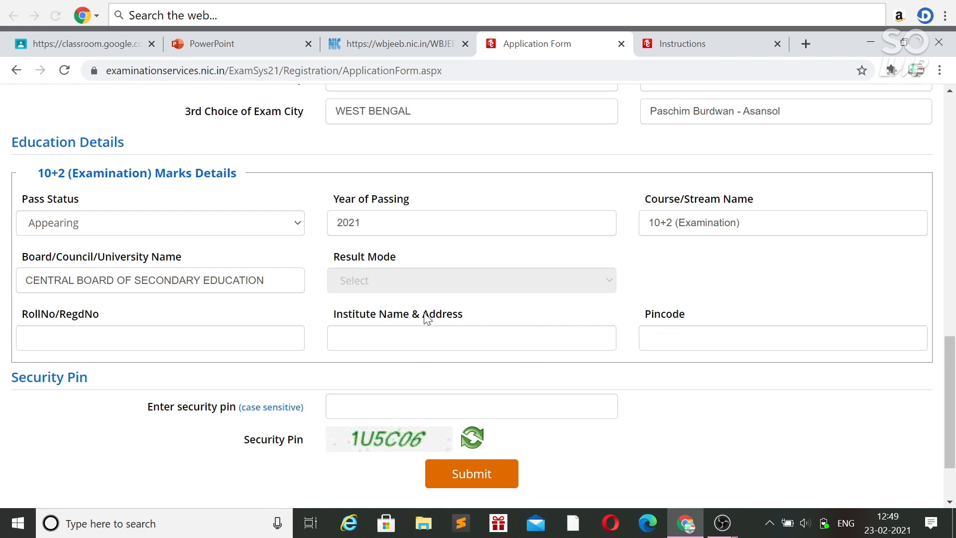
- Dismiss the review notice and mark all particulars in the checklist as verified, from My Name through Educational Details
{"action": "scroll", "coordinate": [426, 317], "scroll_direction": "down", "scroll_amount": 3}
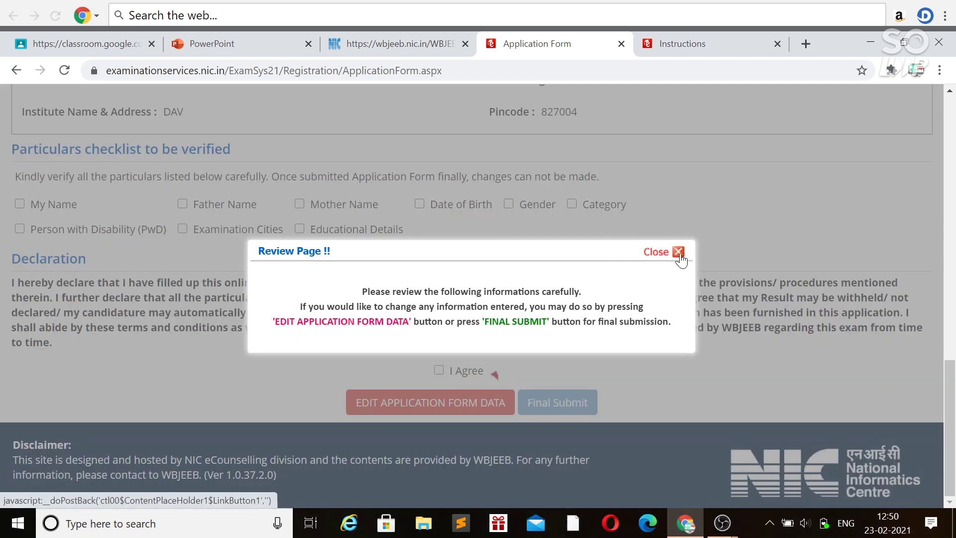
{"action": "left_click", "coordinate": [679, 254]}
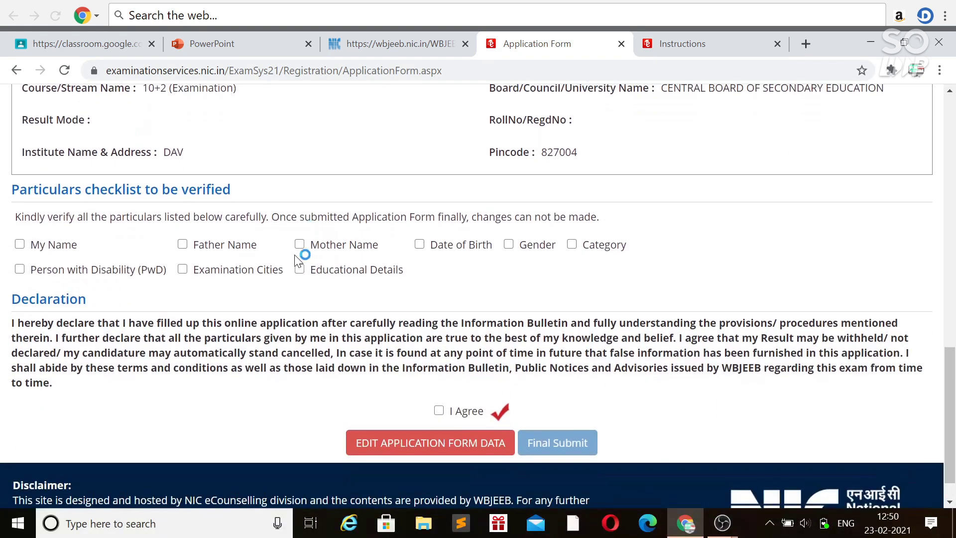
{"action": "left_click", "coordinate": [19, 244]}
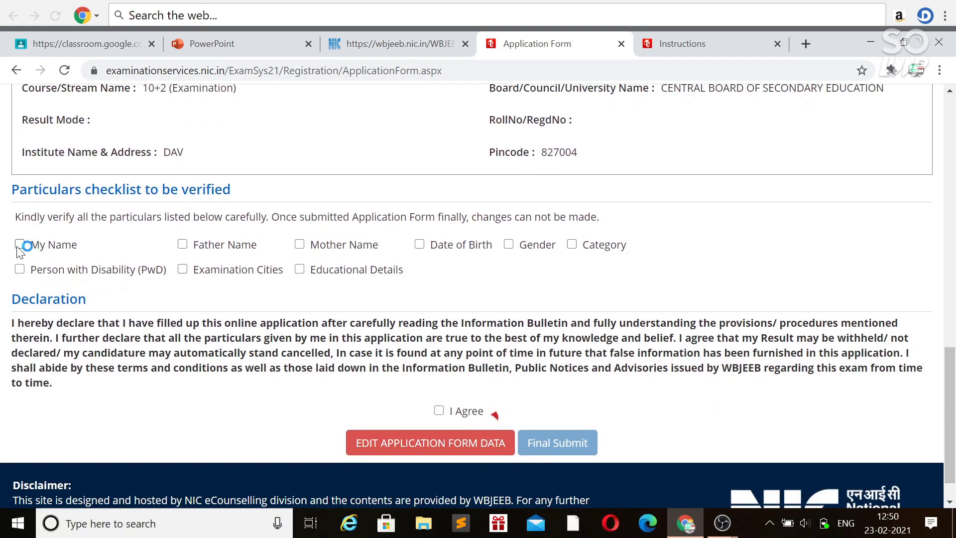
{"action": "left_click", "coordinate": [183, 244]}
{"action": "left_click", "coordinate": [300, 245]}
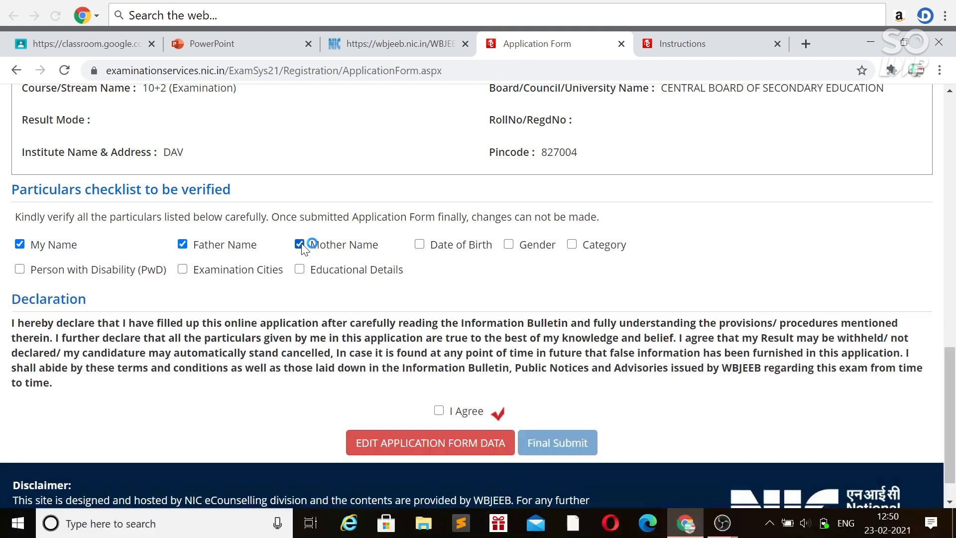
{"action": "left_click", "coordinate": [419, 244]}
{"action": "left_click", "coordinate": [513, 245]}
{"action": "left_click", "coordinate": [572, 245]}
{"action": "left_click", "coordinate": [21, 270]}
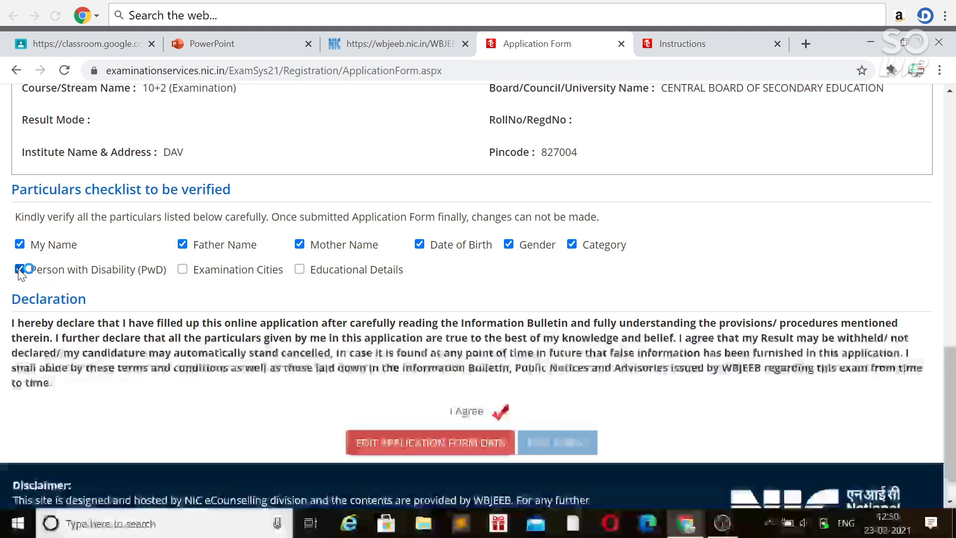
{"action": "left_click", "coordinate": [183, 269]}
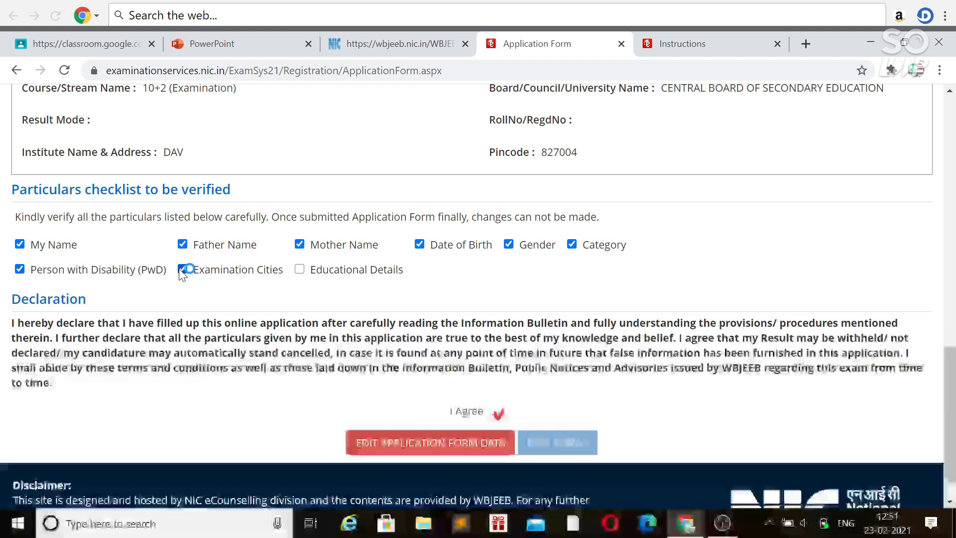
{"action": "left_click", "coordinate": [300, 270]}
- Agree to the declaration and finally submit the application form, confirming the submission
{"action": "scroll", "coordinate": [305, 271], "scroll_direction": "down", "scroll_amount": 1}
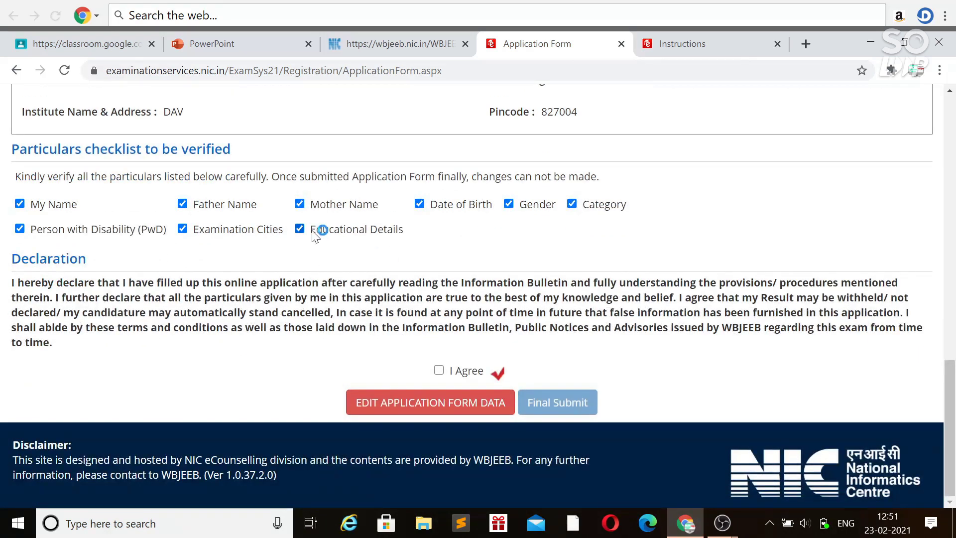
{"action": "left_click", "coordinate": [439, 370]}
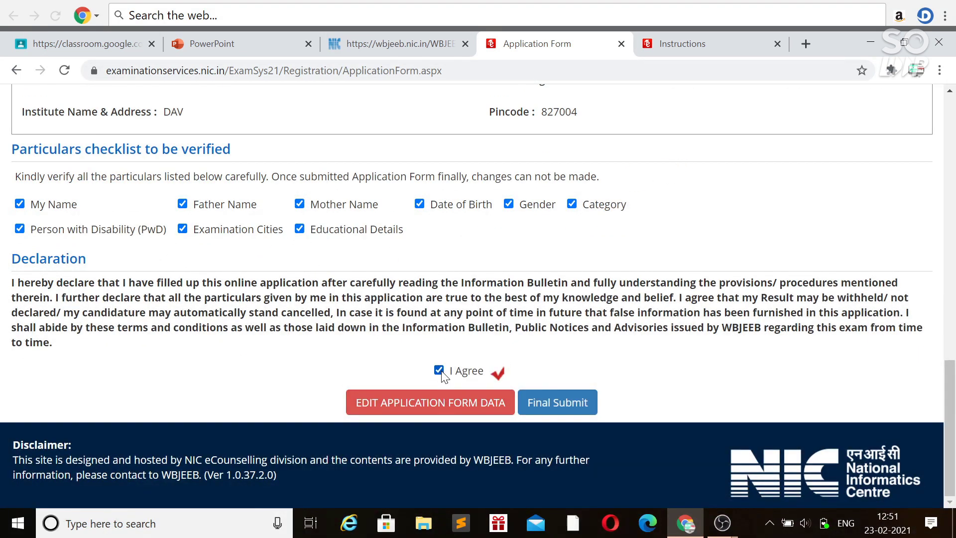
{"action": "left_click", "coordinate": [567, 404]}
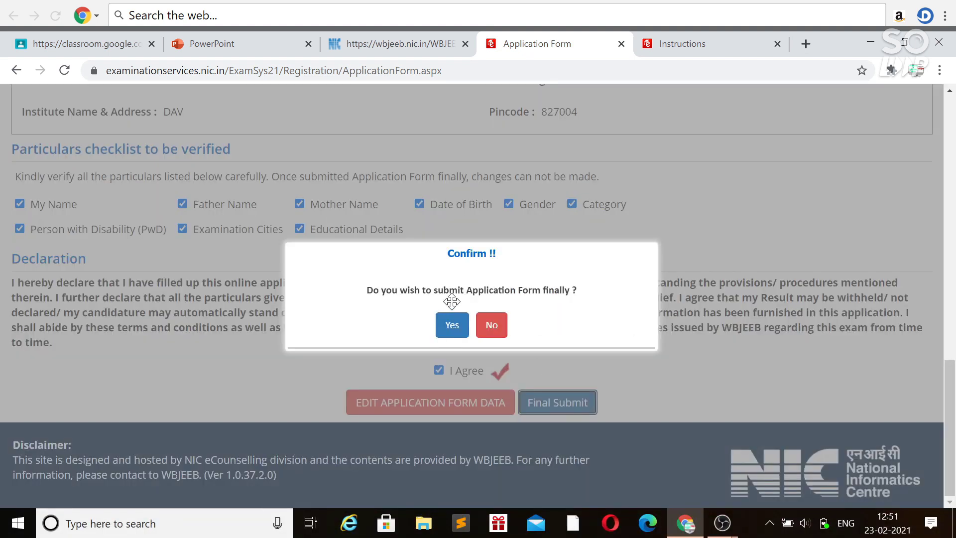
{"action": "left_click", "coordinate": [452, 325]}
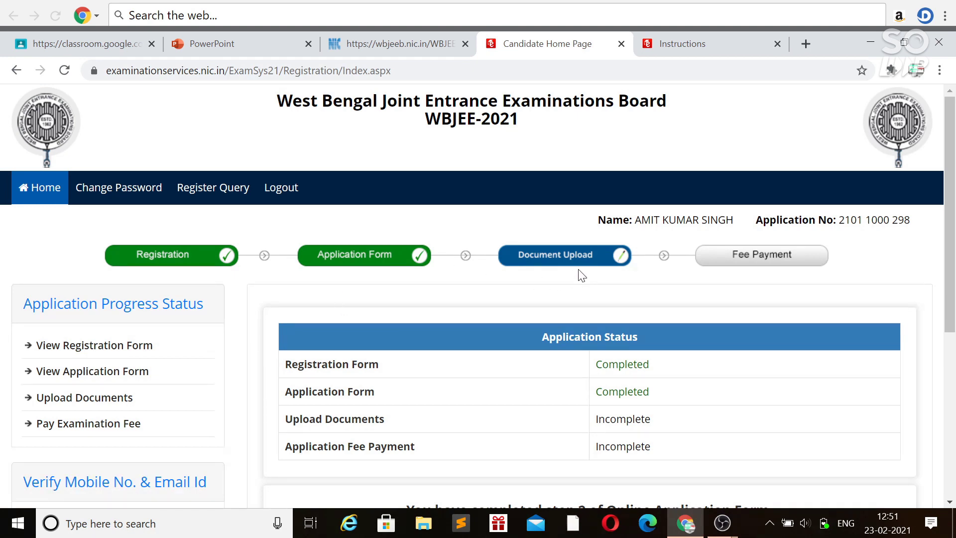
- Proceed from the application status page to the image upload step for the photograph and signature
{"action": "scroll", "coordinate": [582, 276], "scroll_direction": "down", "scroll_amount": 4}
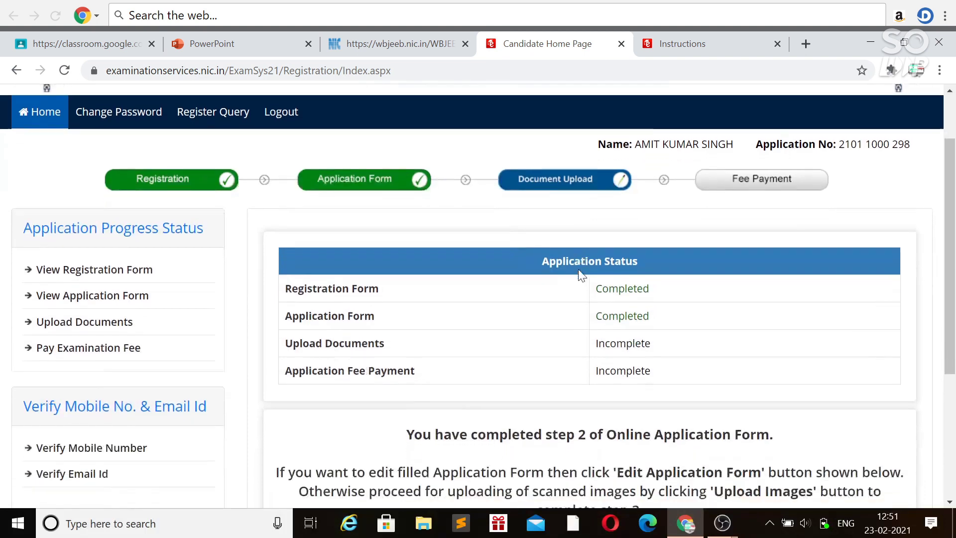
{"action": "scroll", "coordinate": [381, 342], "scroll_direction": "down", "scroll_amount": 1}
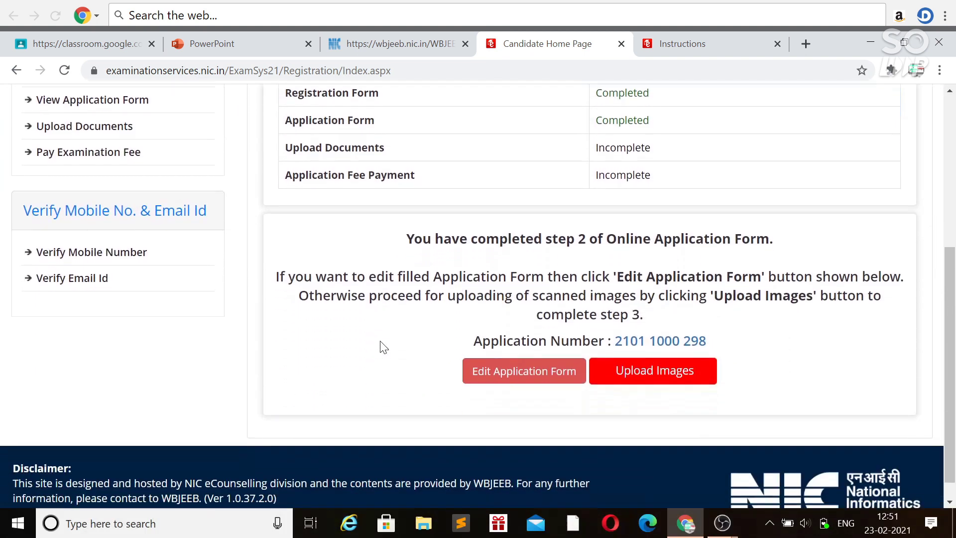
{"action": "left_click", "coordinate": [642, 379]}
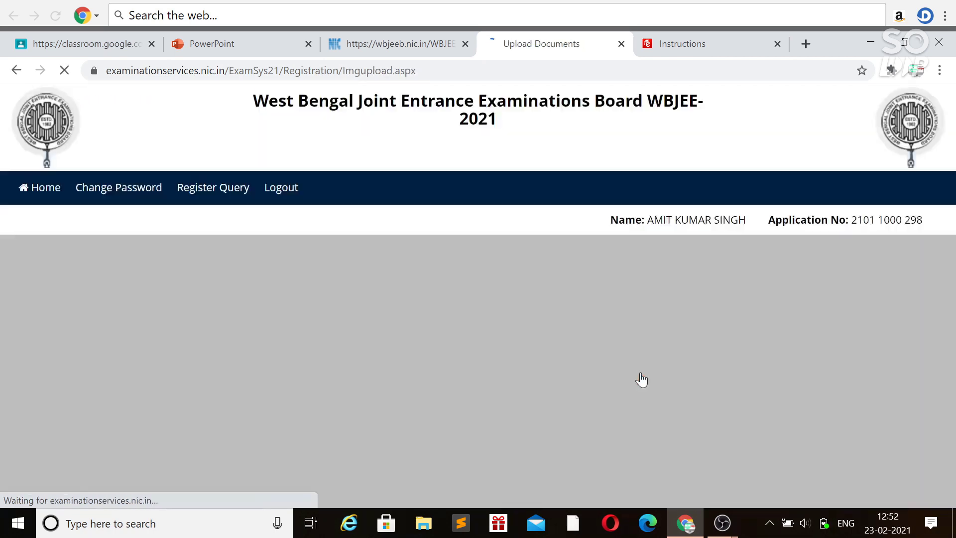
{"action": "scroll", "coordinate": [309, 336], "scroll_direction": "down", "scroll_amount": 2}
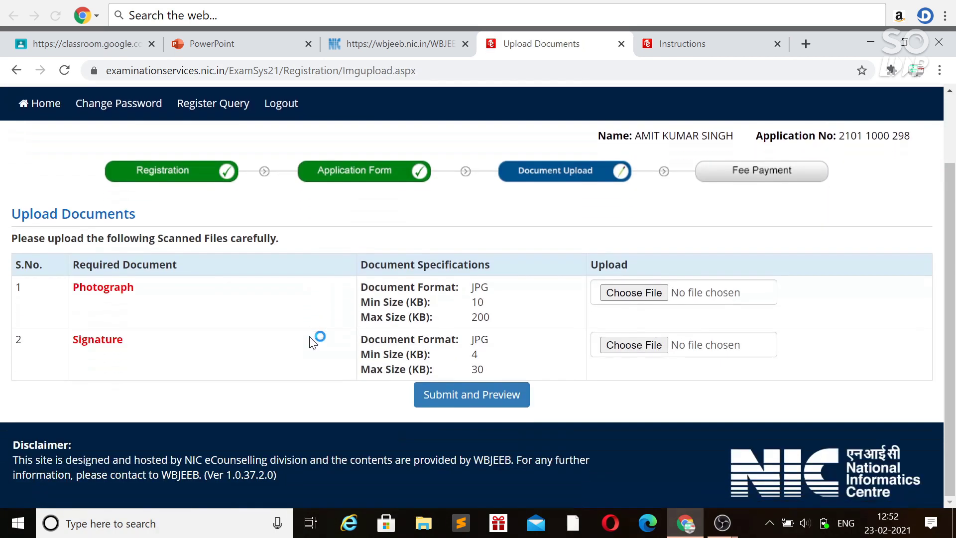